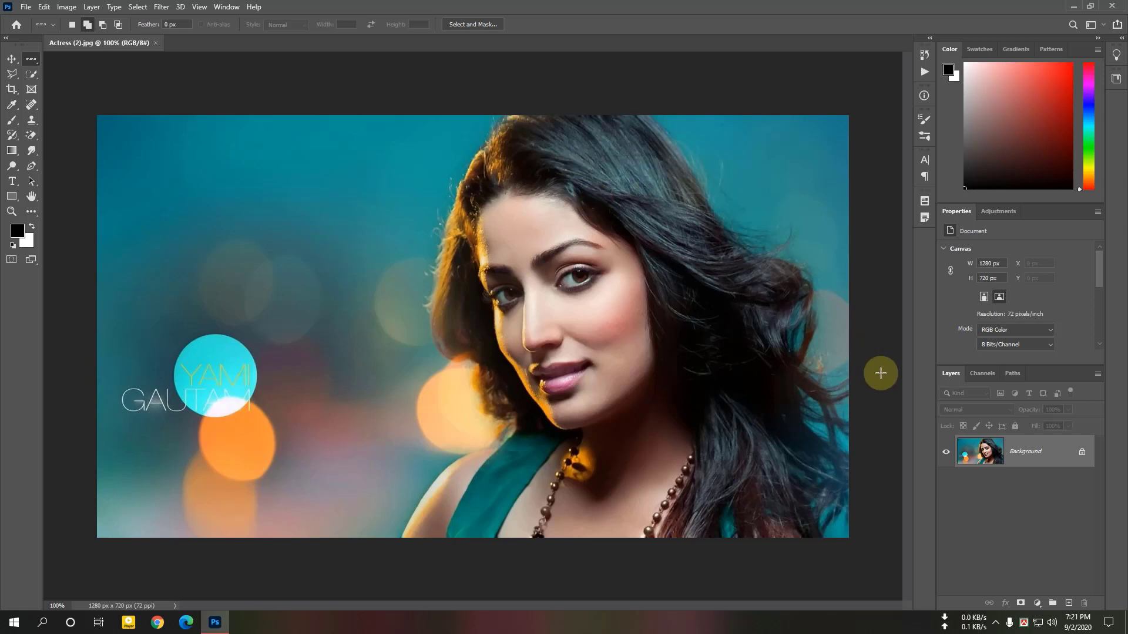
Step: Choose Speakers (Realtek High Definition Audio) as the Windows playback device and set the volume to 100
click(1055, 622)
click(1043, 567)
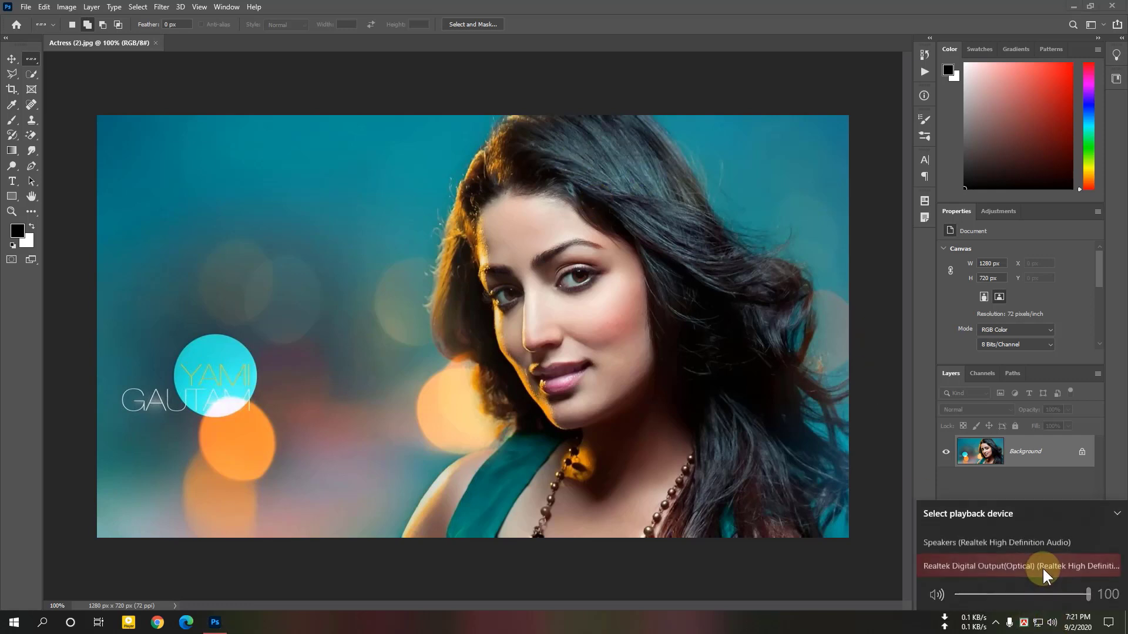
click(1021, 534)
click(895, 633)
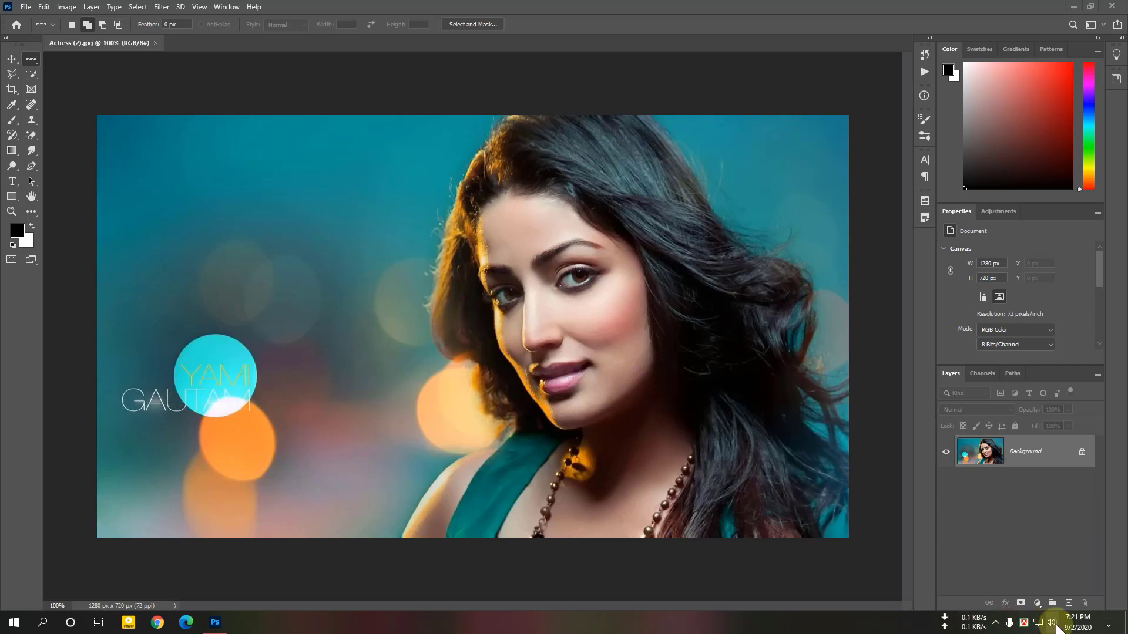
click(1055, 624)
drag(1005, 596, 1090, 596)
click(745, 624)
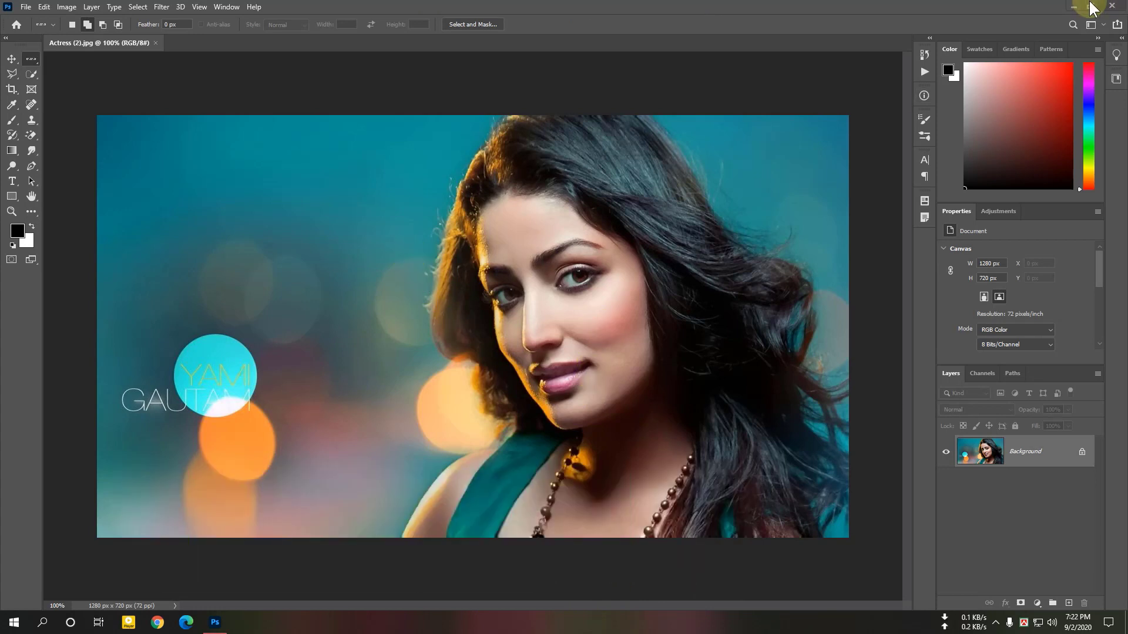
click(1073, 6)
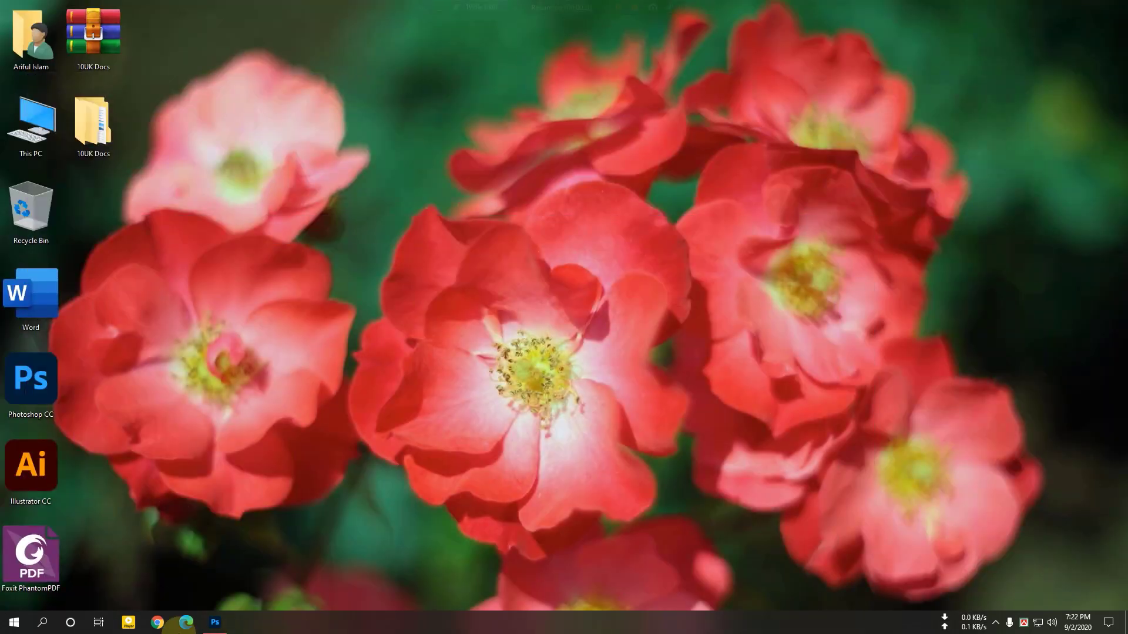
click(996, 624)
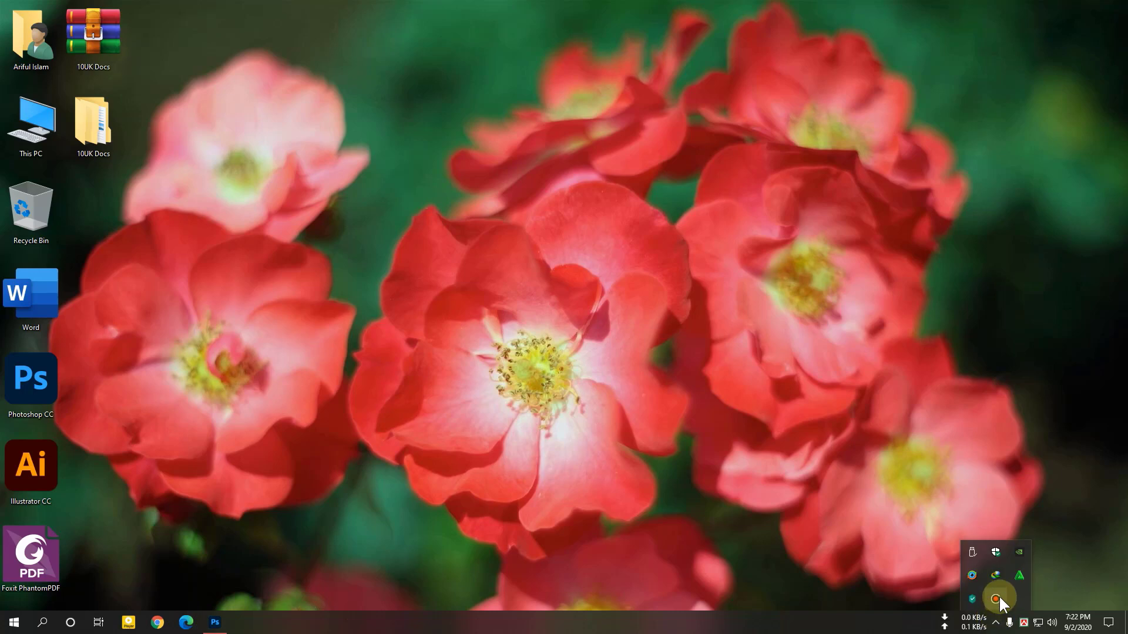
click(996, 597)
click(703, 219)
click(215, 623)
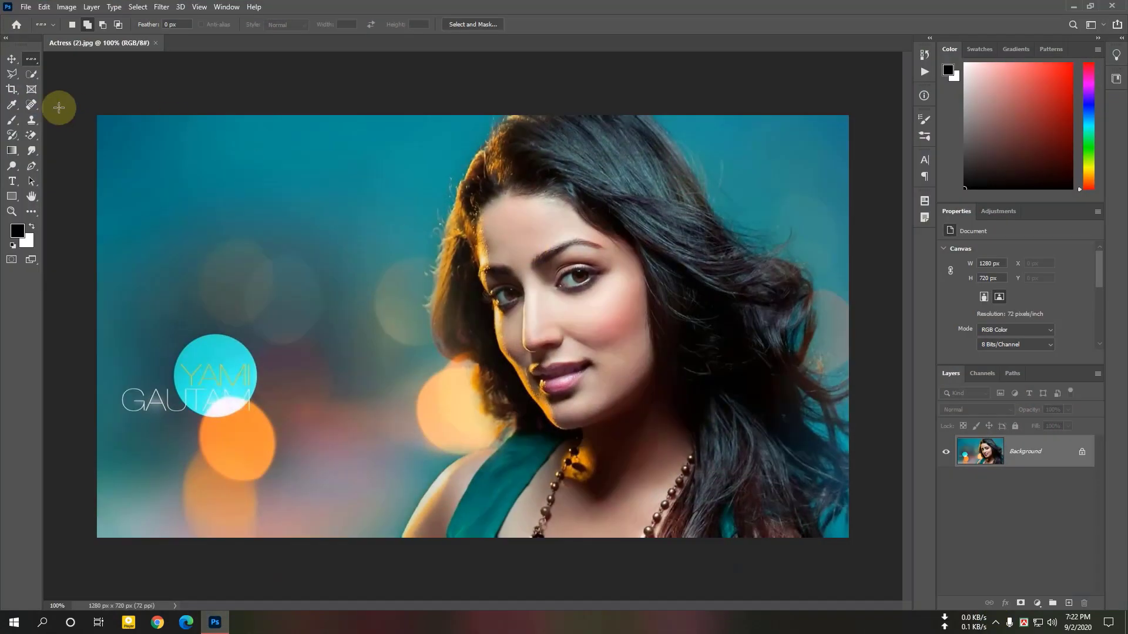
Step: Trace a freehand selection with the Lasso Tool around the woman's eye on the right side of her face
click(12, 73)
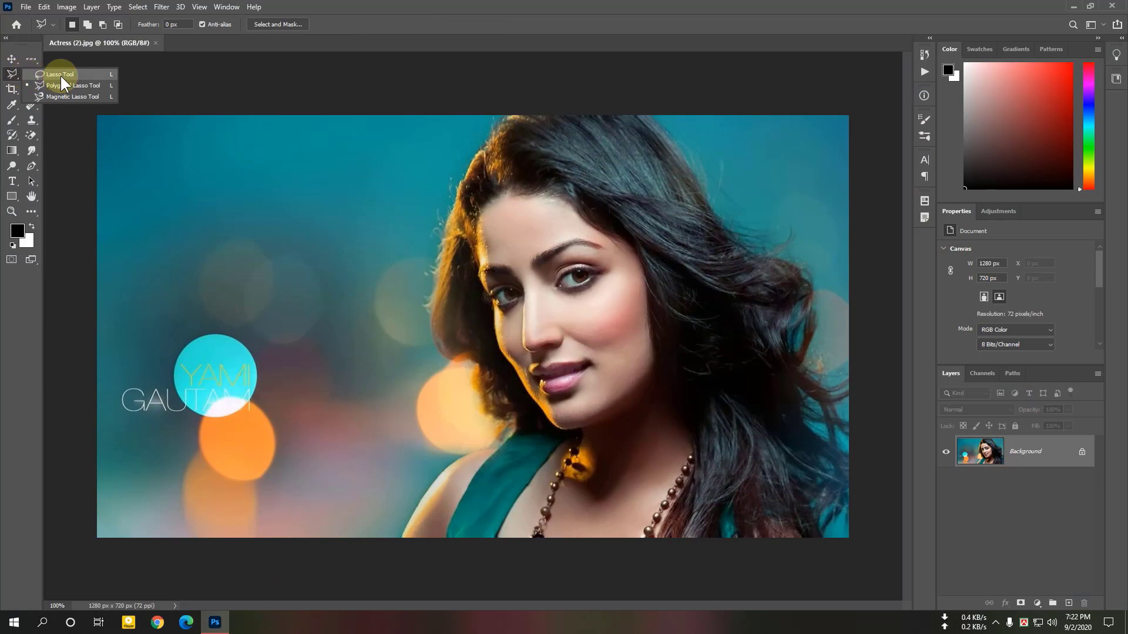
click(61, 75)
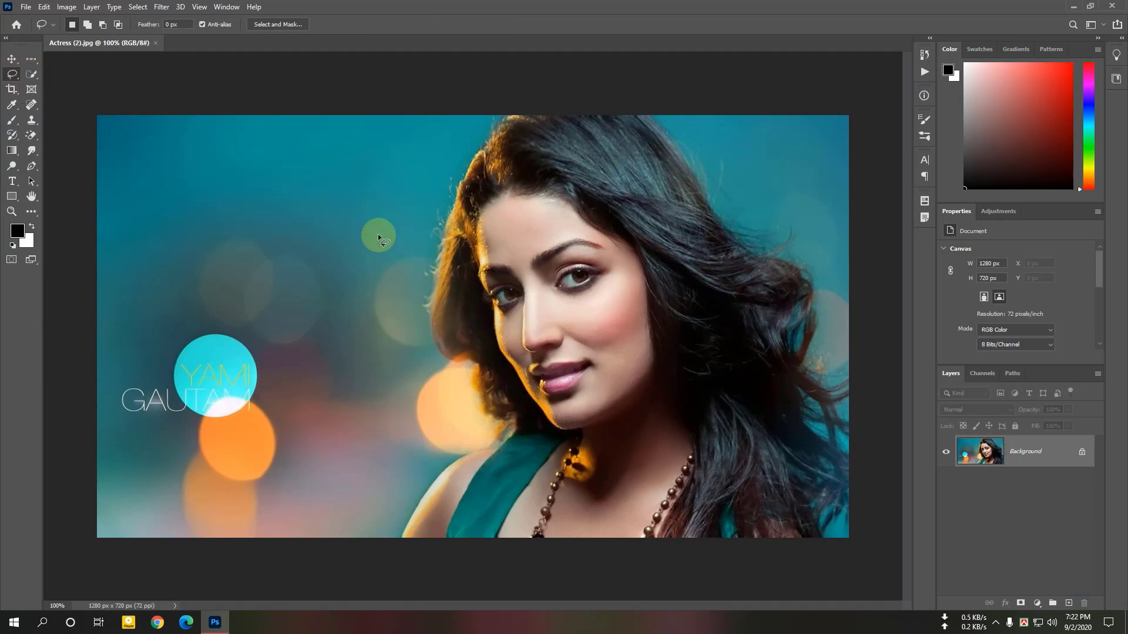
click(14, 72)
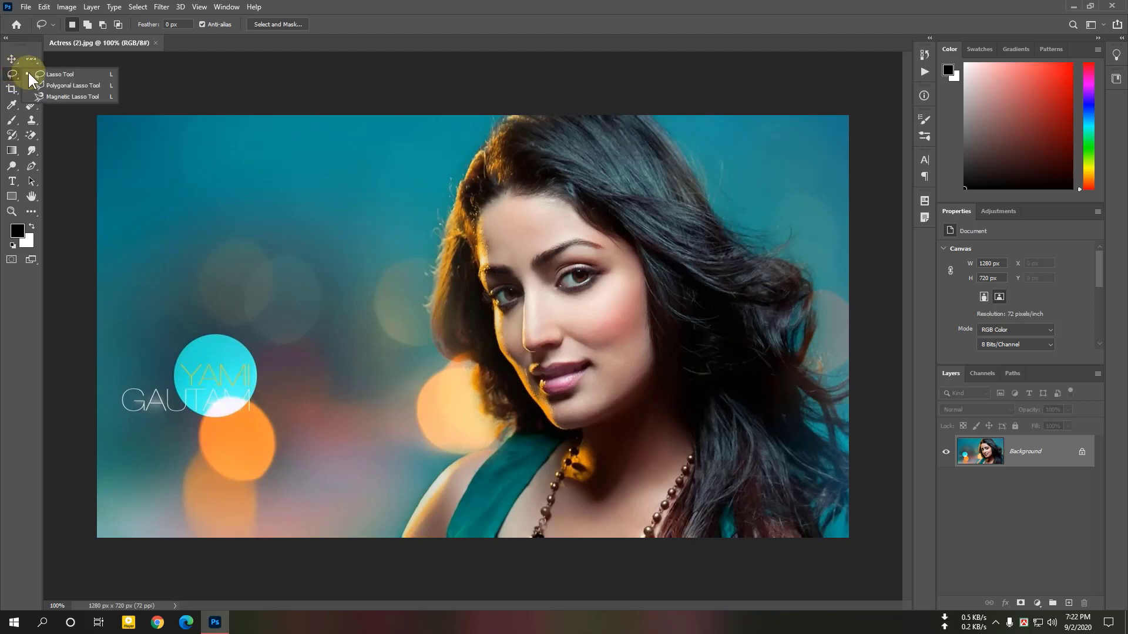
click(65, 76)
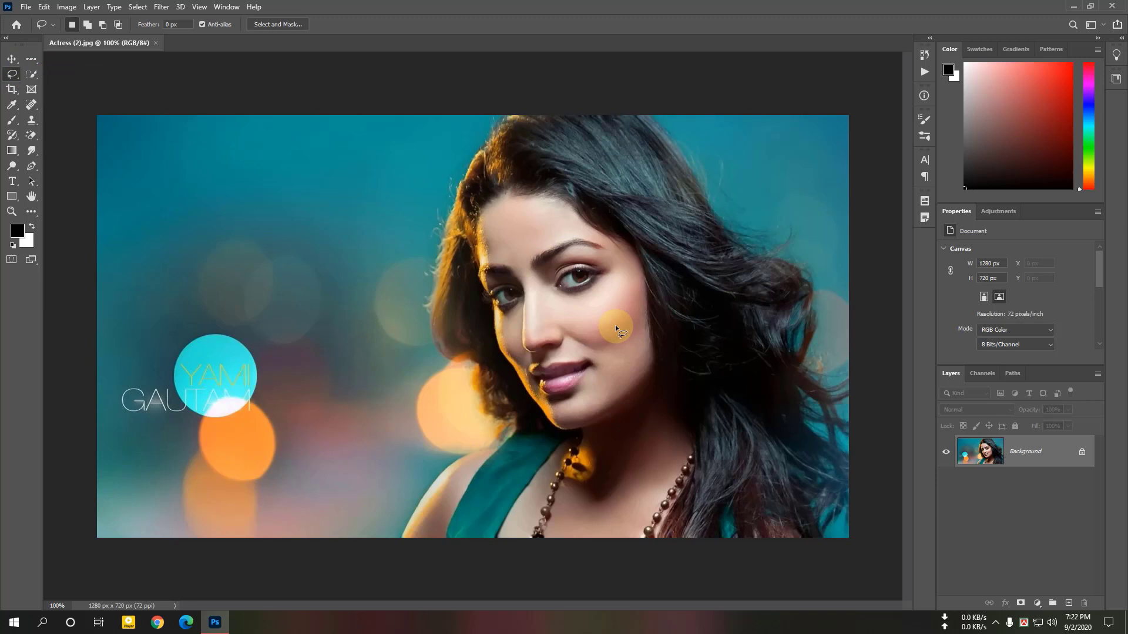
scroll(587, 302, up, 5)
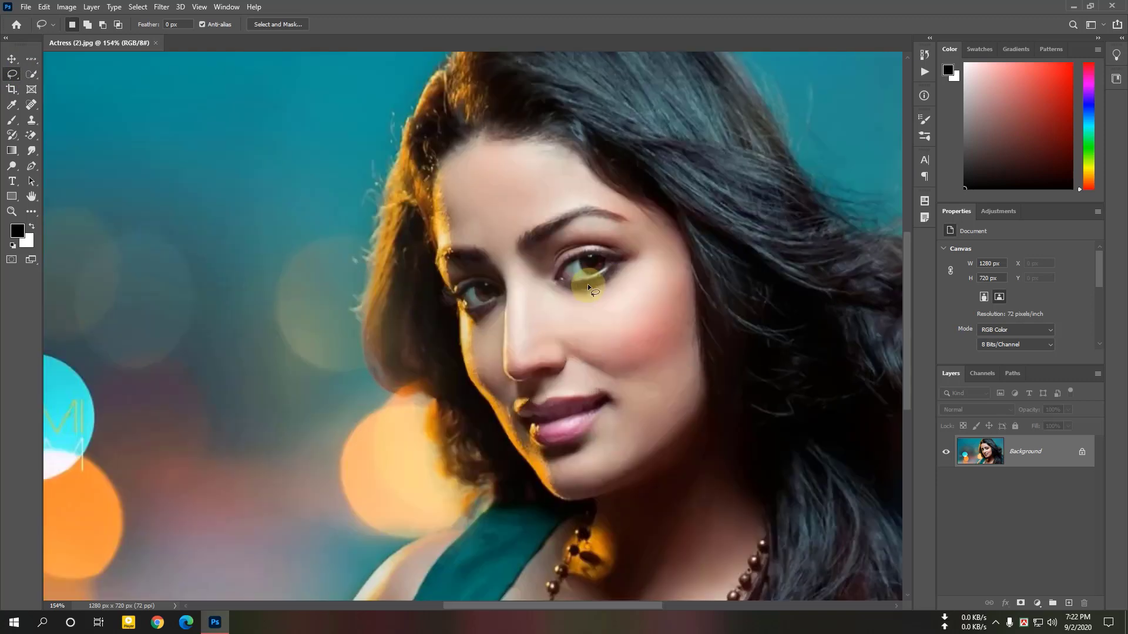
scroll(652, 301, up, 2)
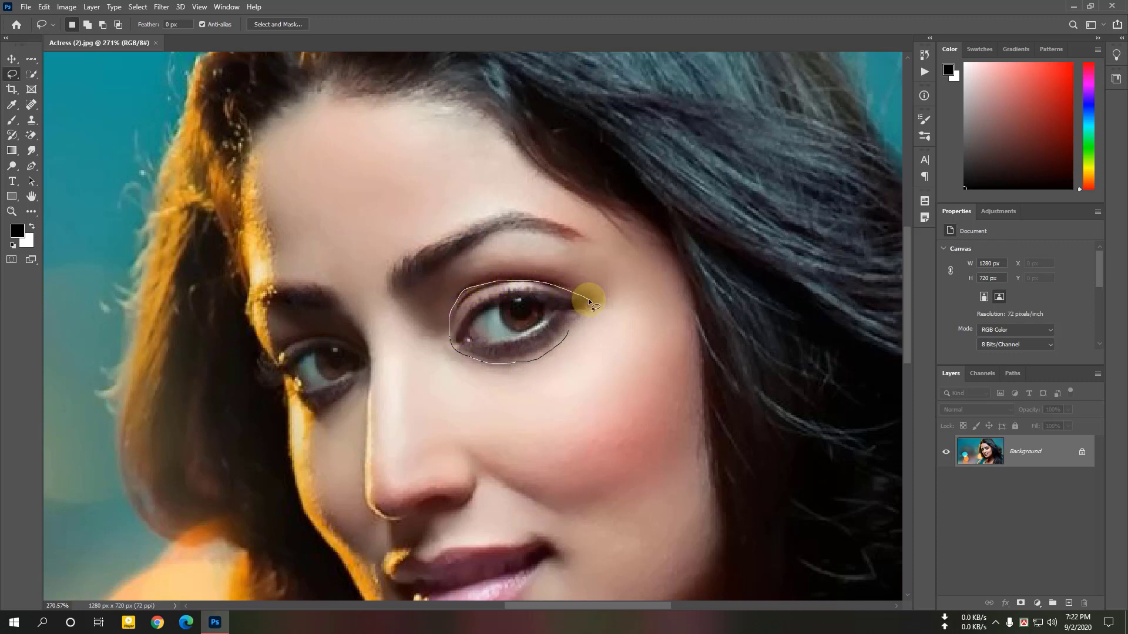
drag(572, 326, 573, 327)
Step: Preview a new-layer copy of the selected eye with the Background hidden, and delete that copied layer
key(ctrl+j)
click(945, 483)
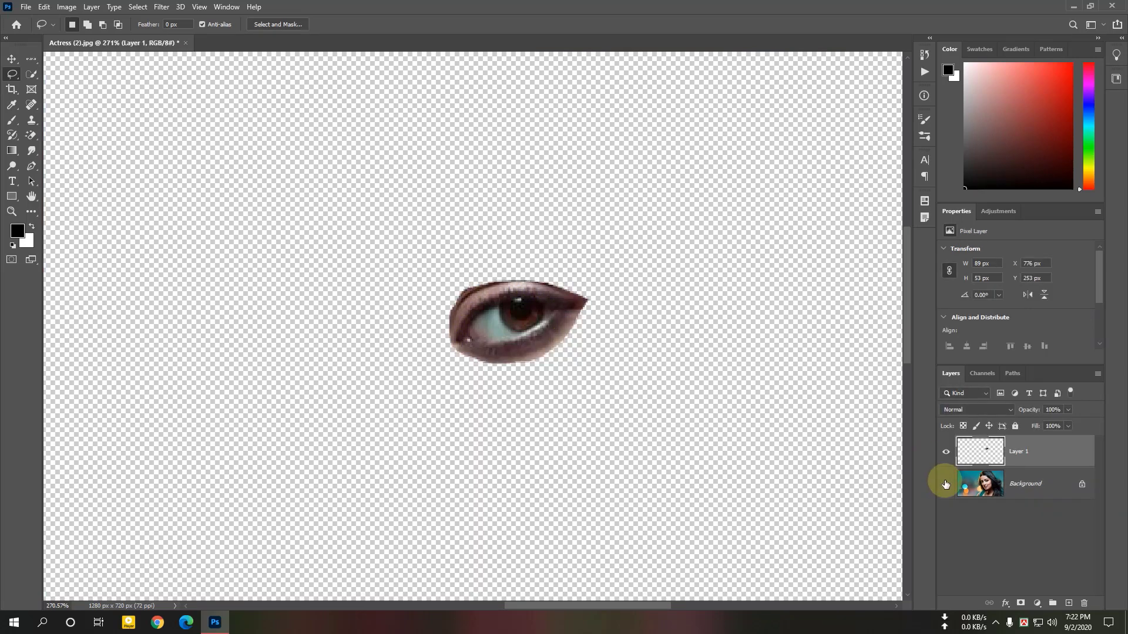
click(946, 484)
drag(1025, 455, 1084, 601)
Step: Trace a freehand Lasso selection around the woman's hair, shoulders and the image's bottom edge, and deselect it
scroll(616, 334, down, 7)
scroll(609, 334, up, 1)
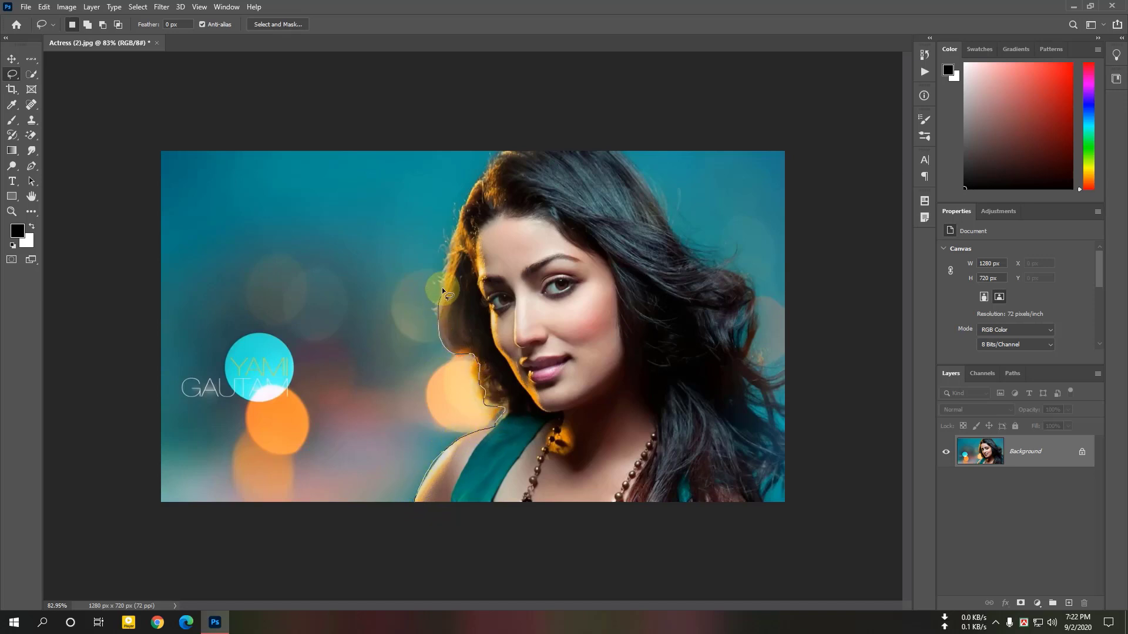
mouse_move(454, 221)
mouse_down()
mouse_move(496, 155)
mouse_move(610, 157)
mouse_up()
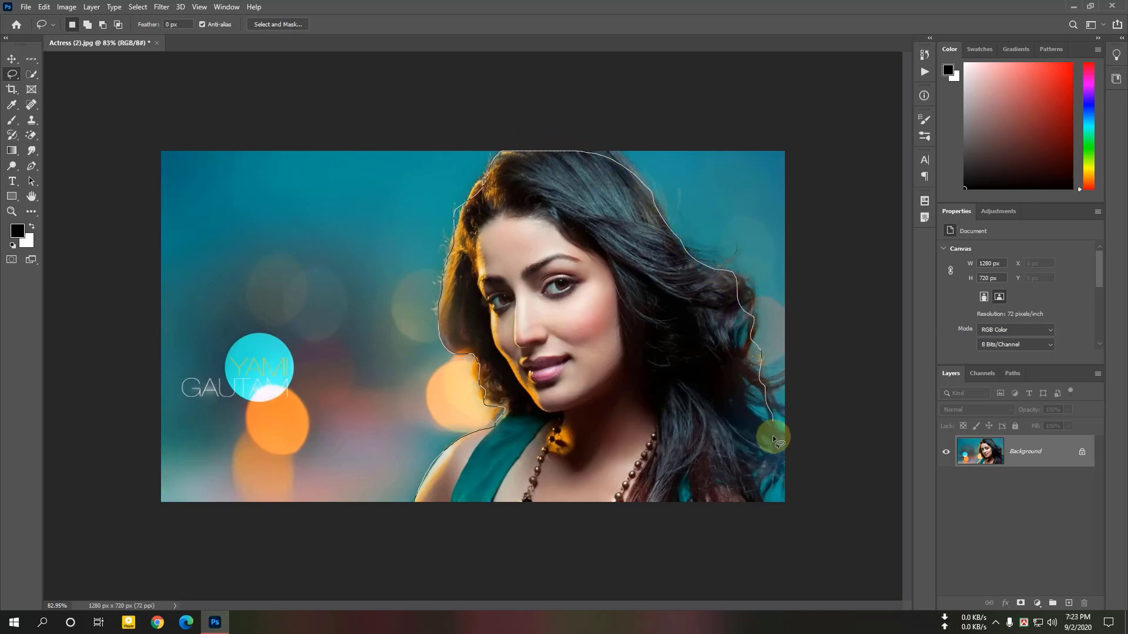
drag(628, 506, 414, 508)
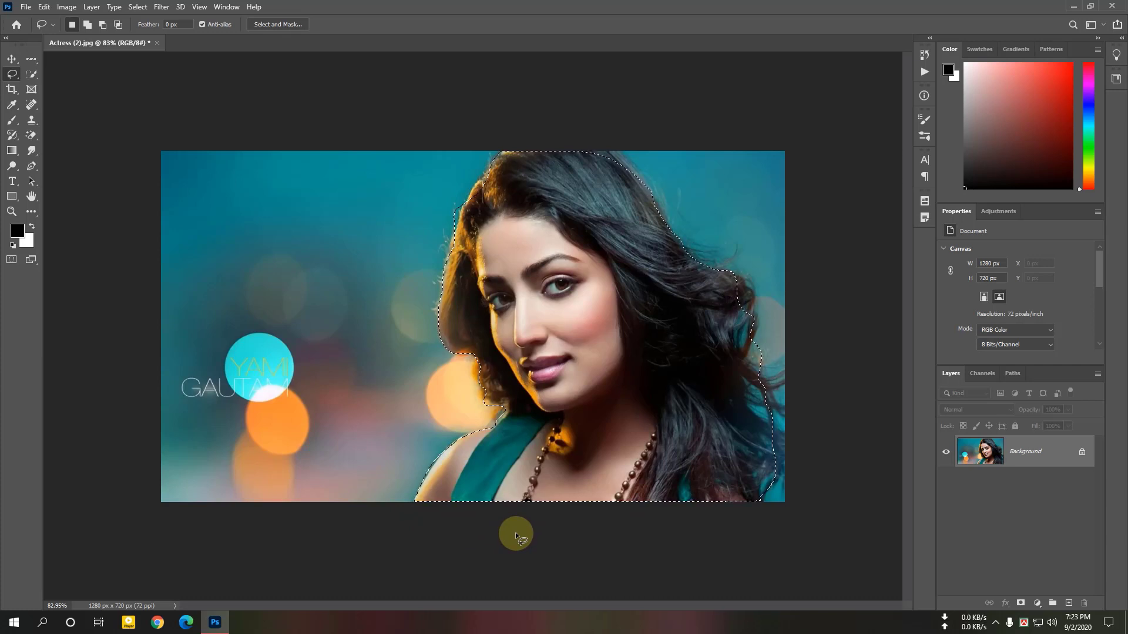
click(517, 529)
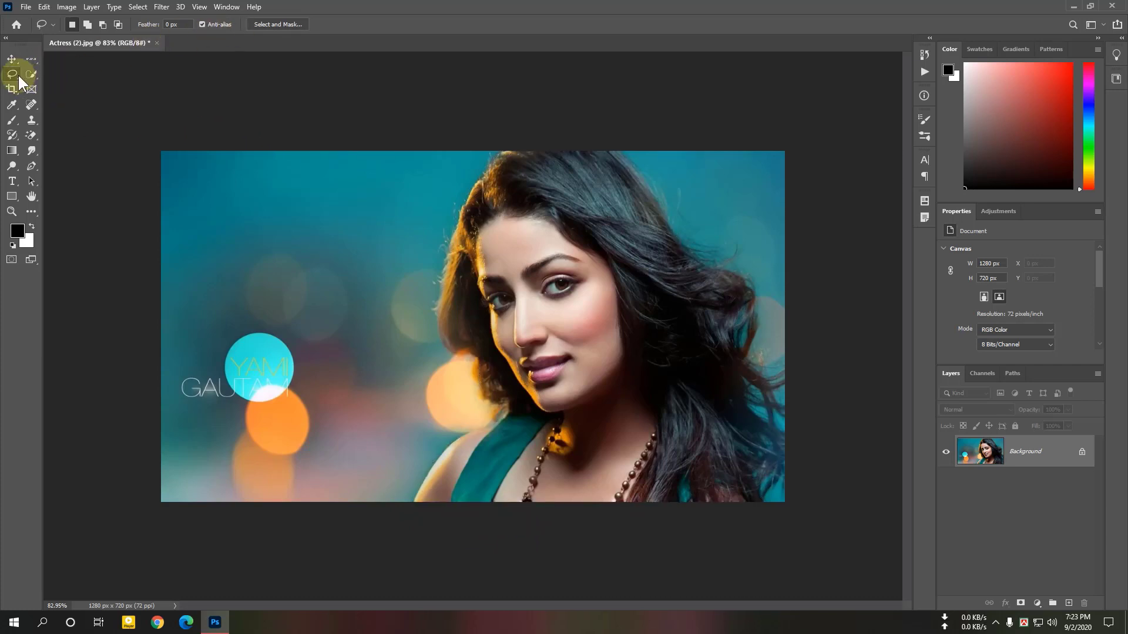
Step: Outline the whole woman with straight segments using the Polygonal Lasso Tool, and deselect the finished selection
drag(13, 75, 74, 85)
click(494, 161)
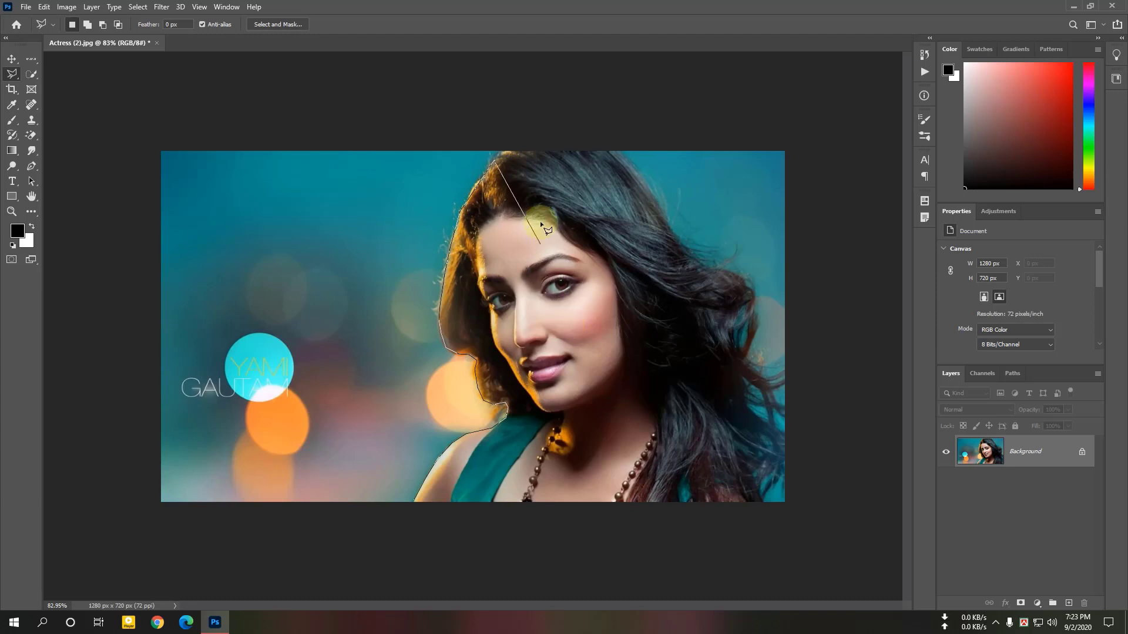
click(506, 153)
key(shift)
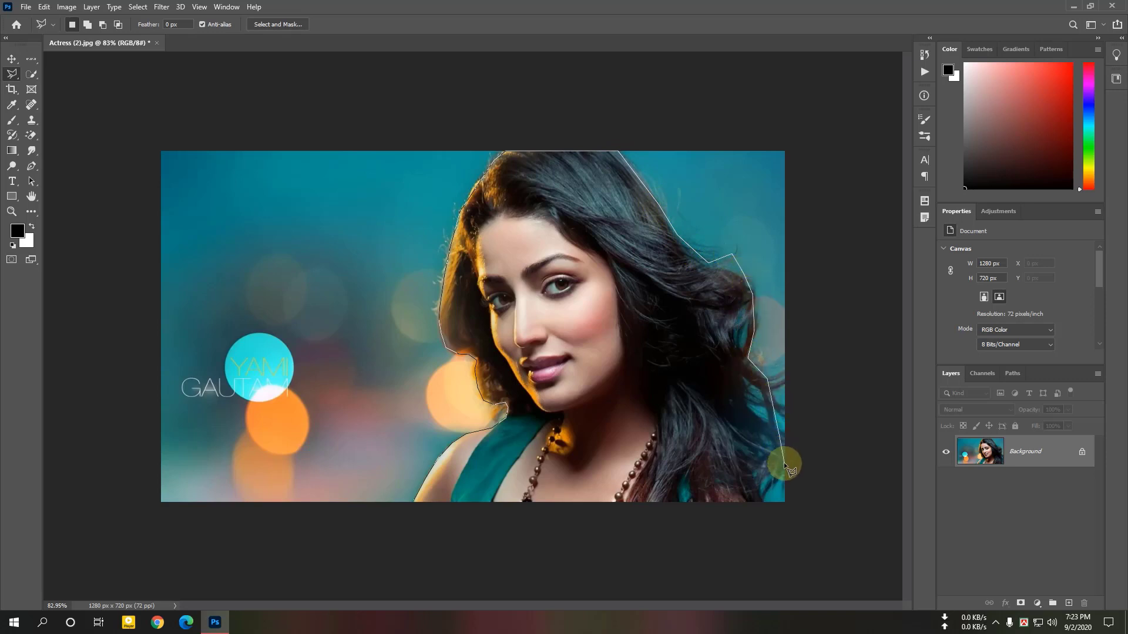
key(shift)
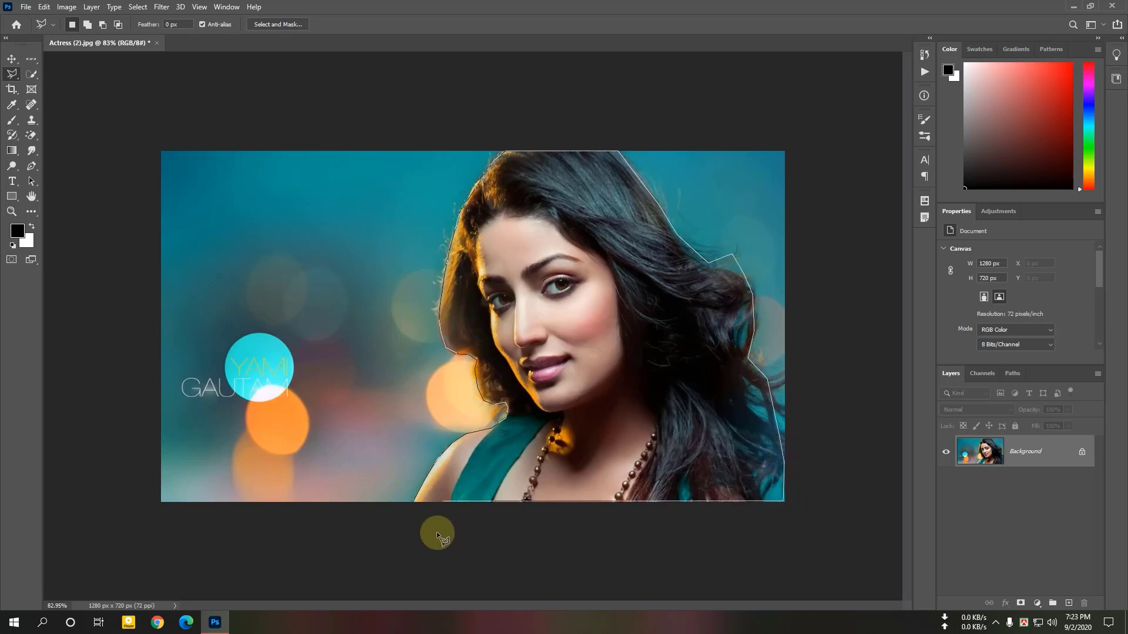
click(414, 526)
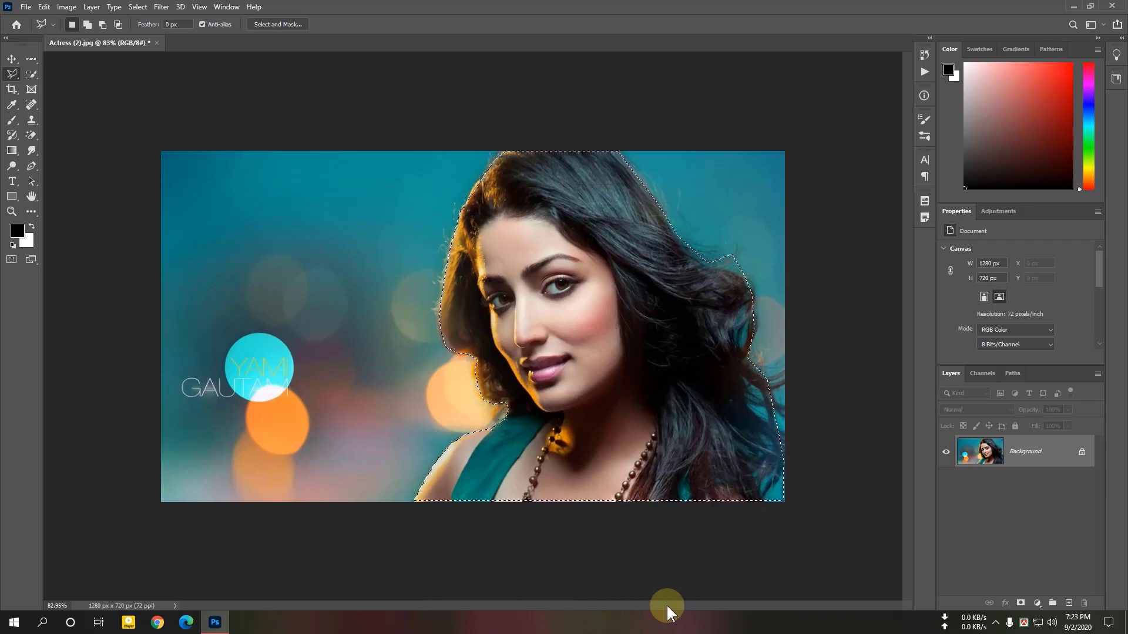
key(ctrl+d)
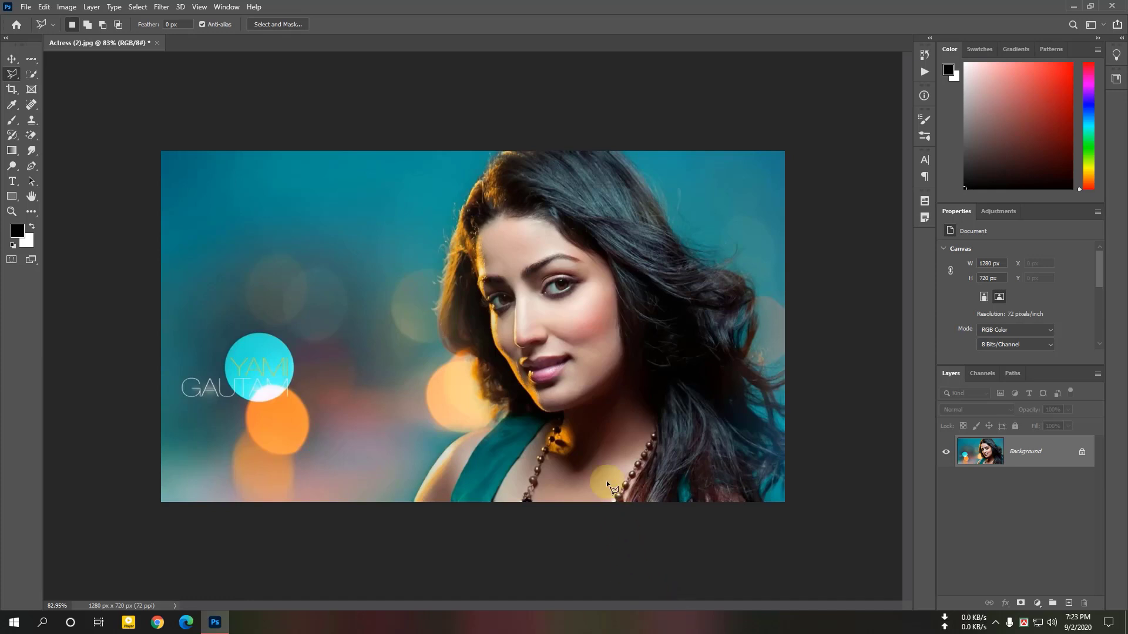
click(415, 500)
click(446, 442)
key(Escape)
Step: Outline the whole woman along her edges with the Magnetic Lasso Tool, and deselect the finished selection
click(12, 75)
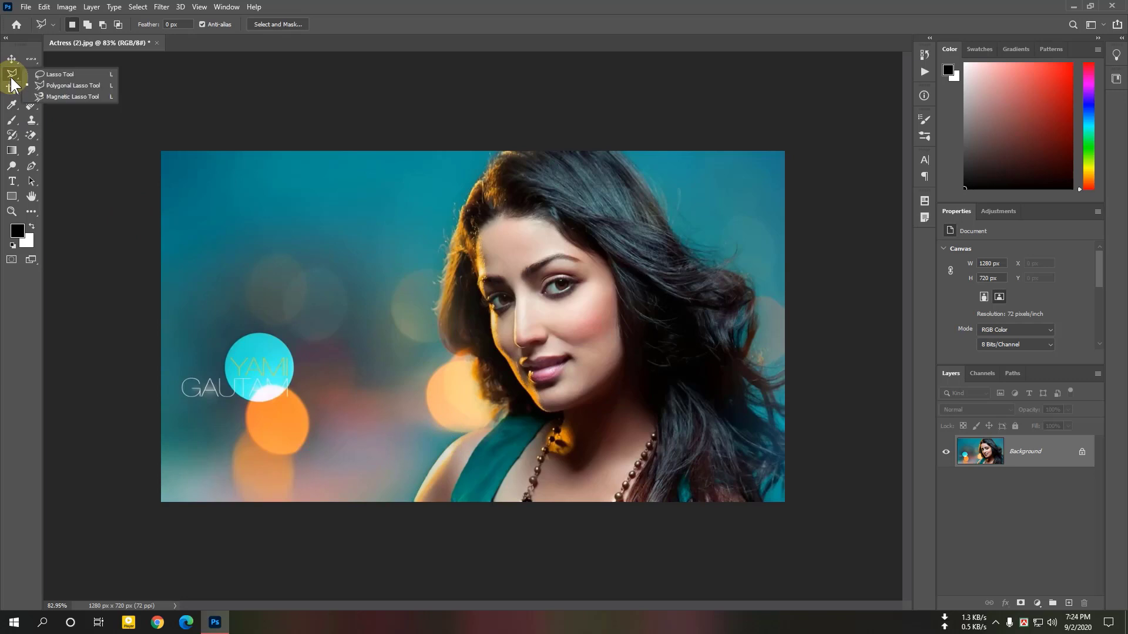
click(48, 96)
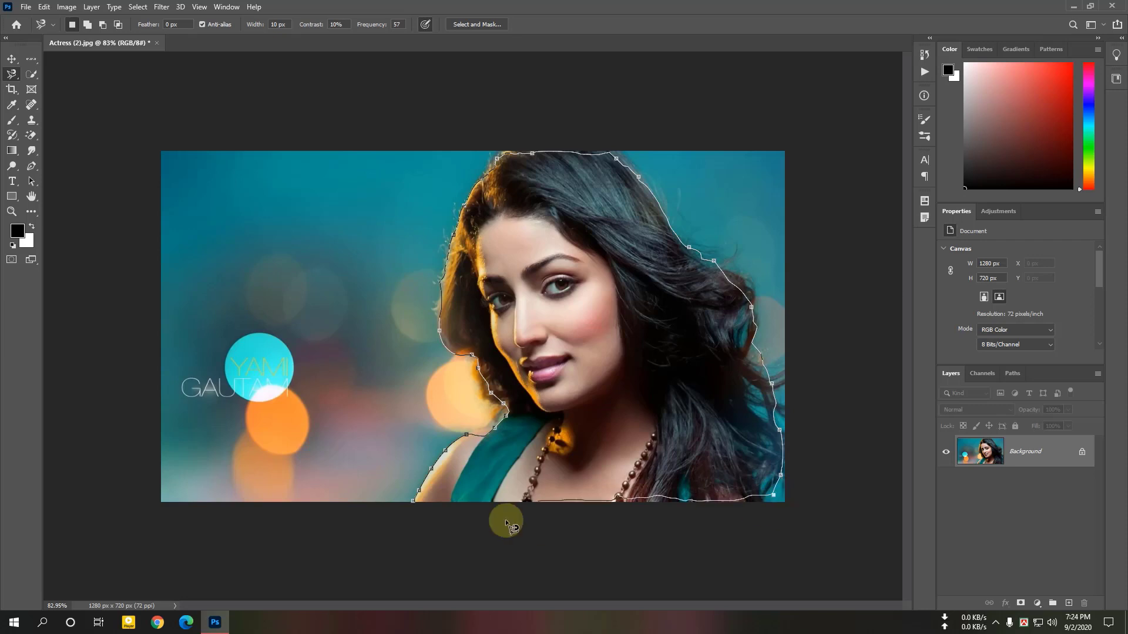
click(417, 506)
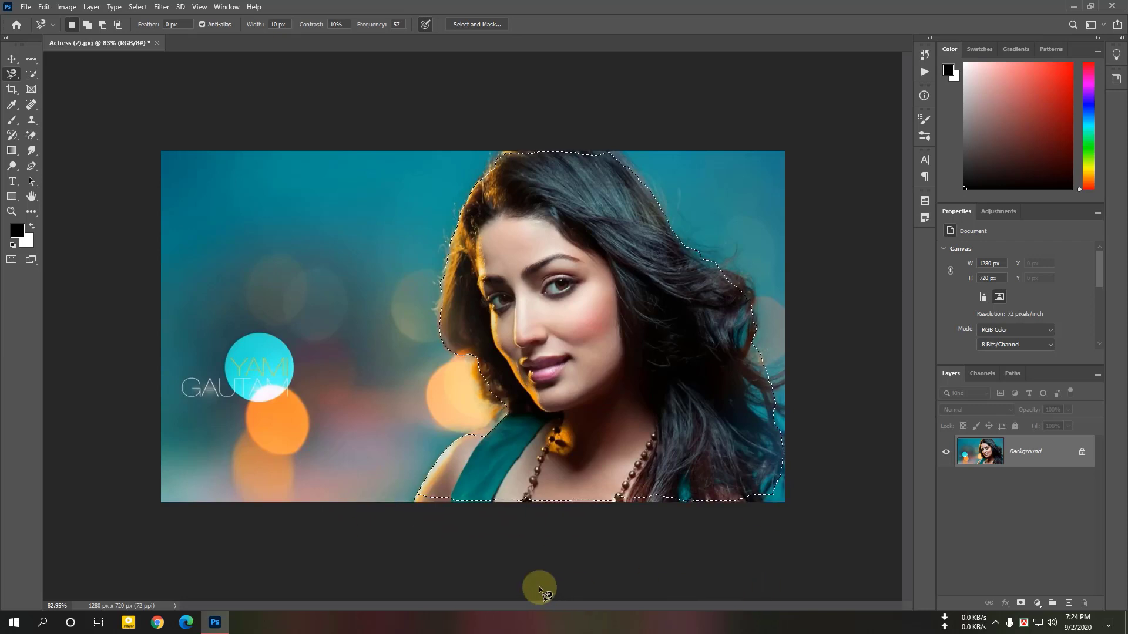
key(ctrl+d)
click(12, 58)
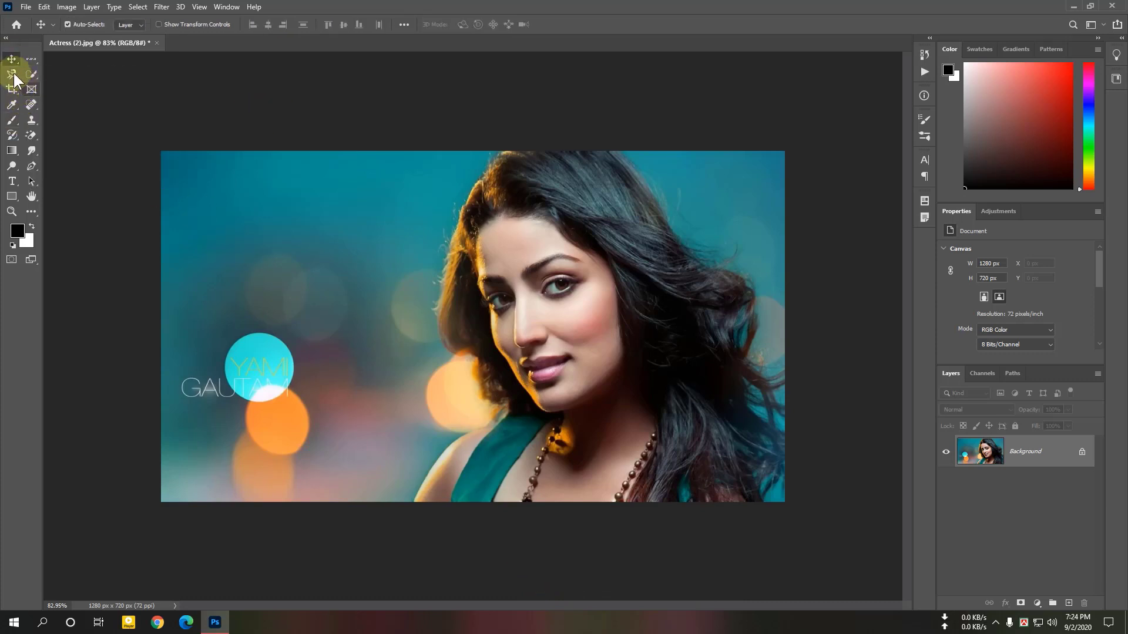
click(14, 75)
click(34, 73)
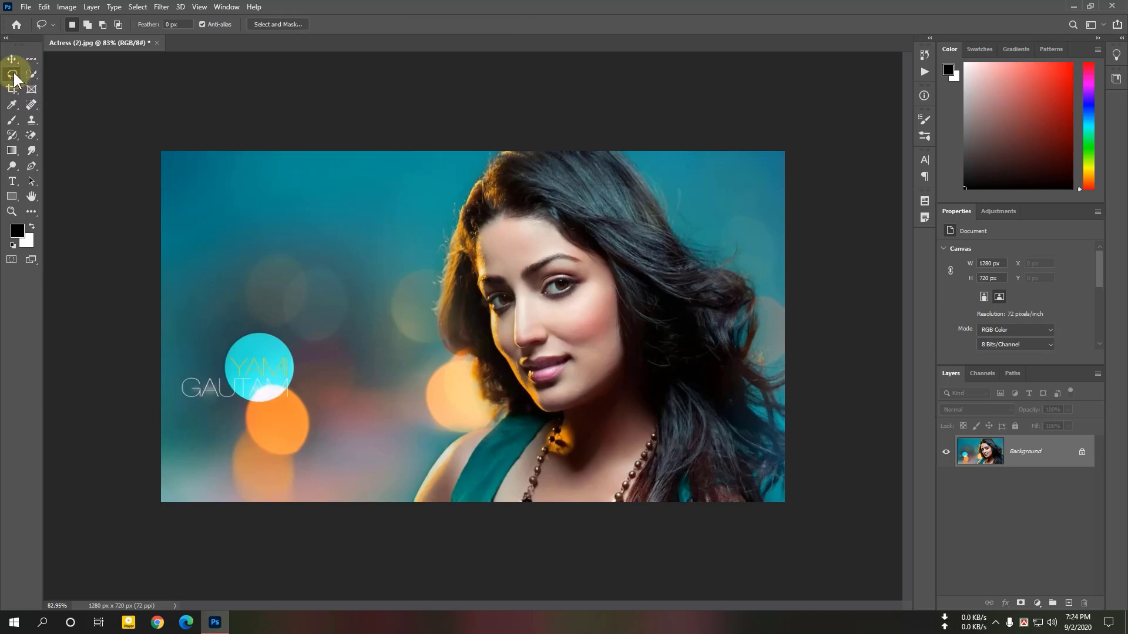
click(32, 74)
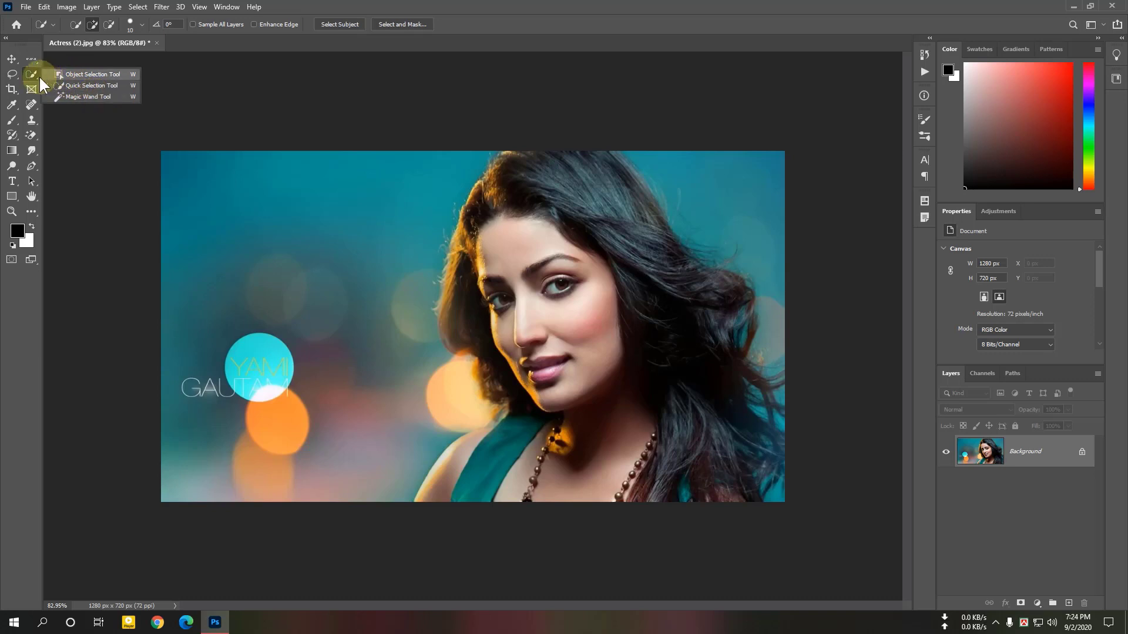
click(30, 58)
click(55, 58)
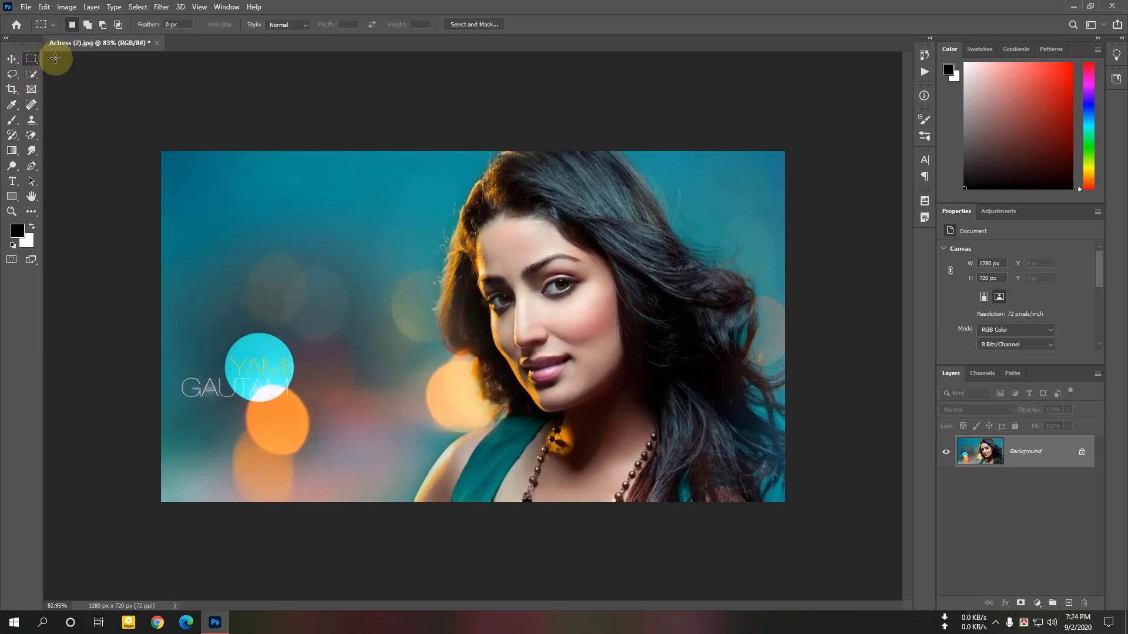
click(32, 90)
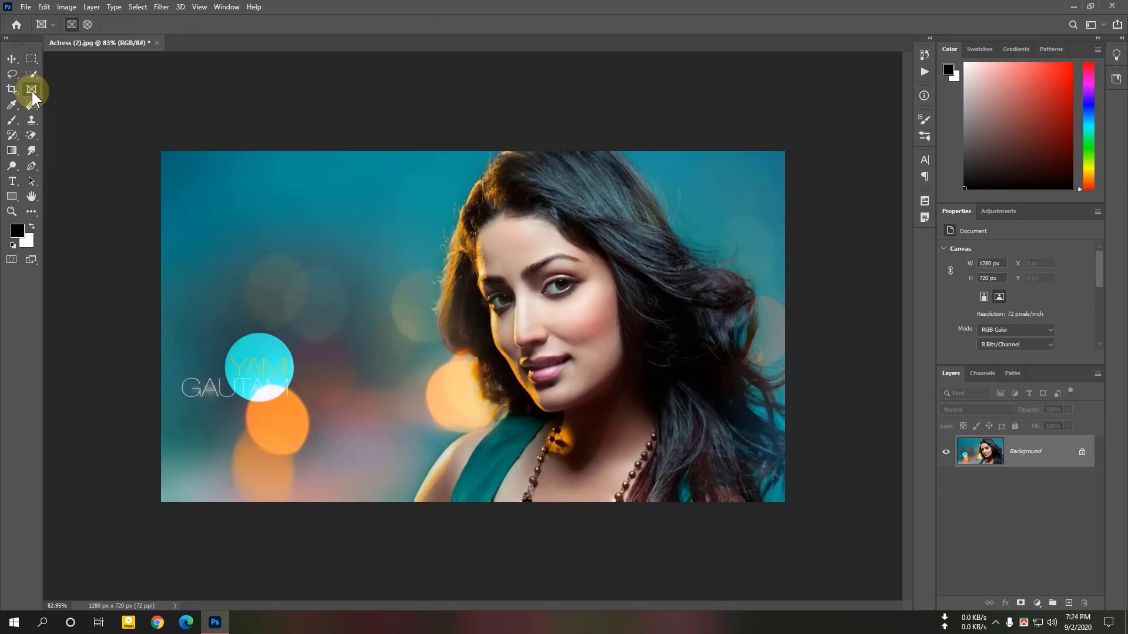
click(11, 58)
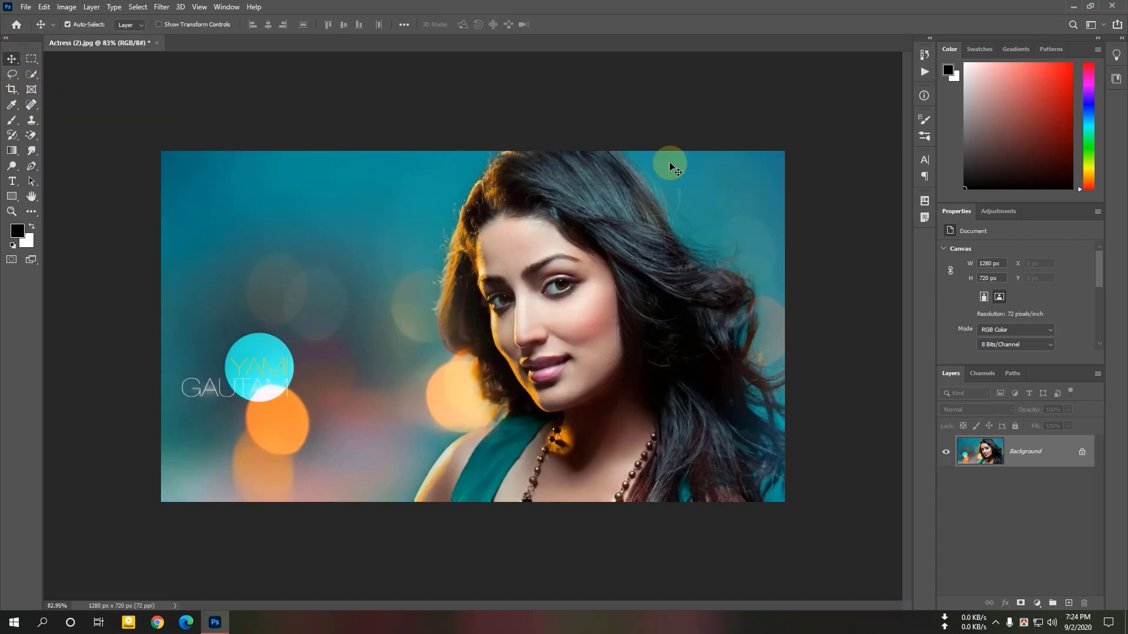
Step: Unlock the Background layer and mask it with a rectangular Frame Tool frame around the woman
right_click(1011, 509)
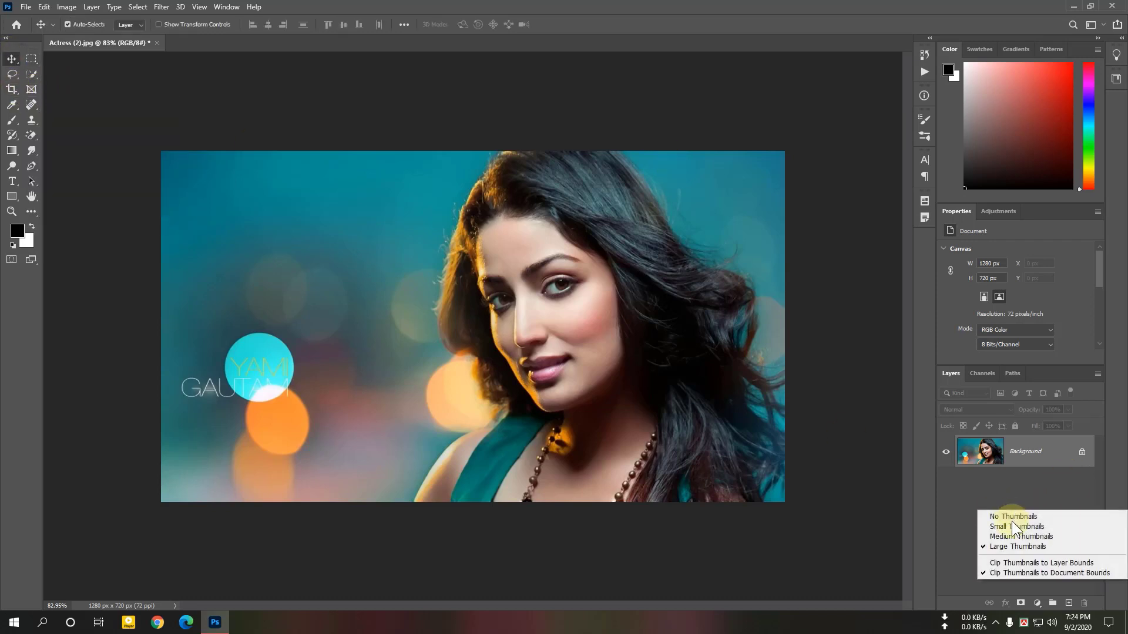
click(970, 510)
click(1082, 452)
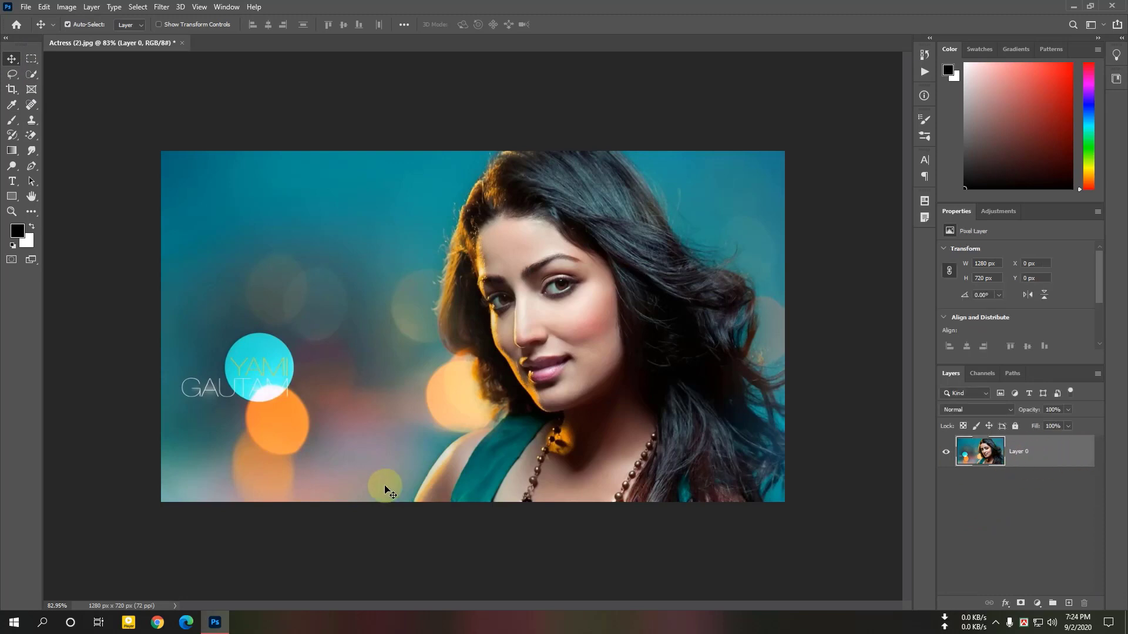
click(31, 90)
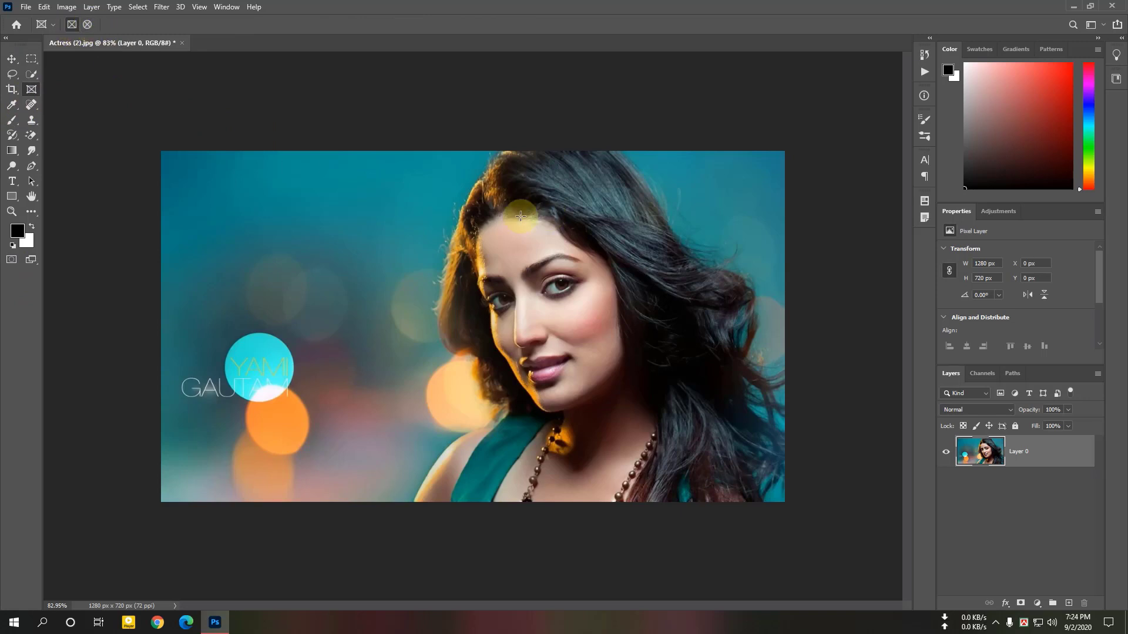
drag(339, 159, 739, 499)
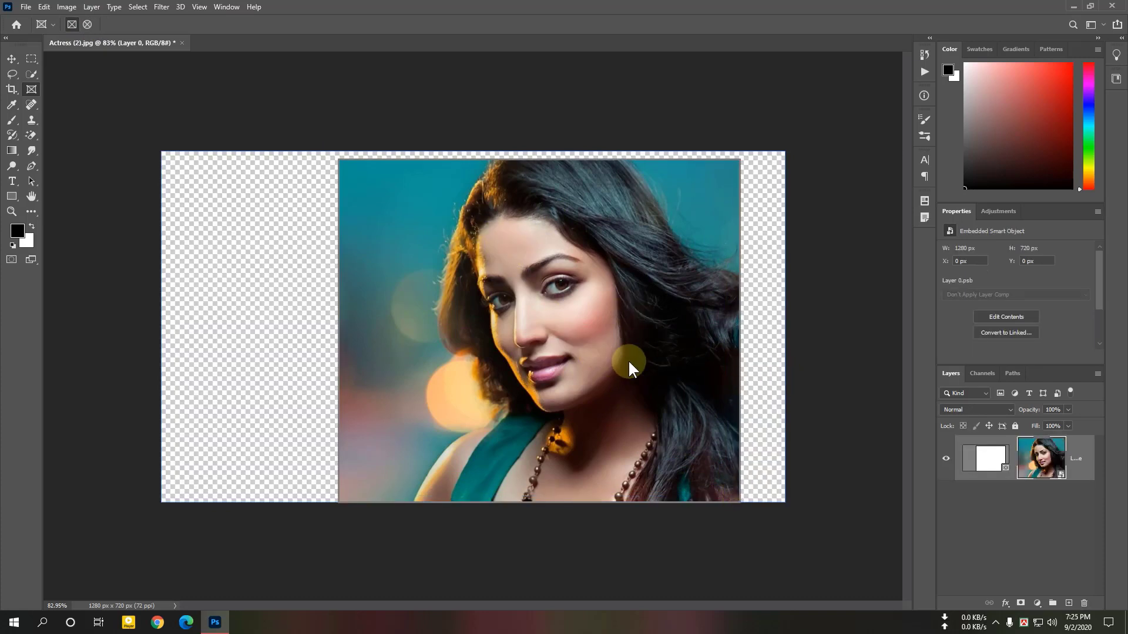
Step: Open the contents of the framed photo's embedded smart object for editing
click(1006, 470)
double_click(1061, 475)
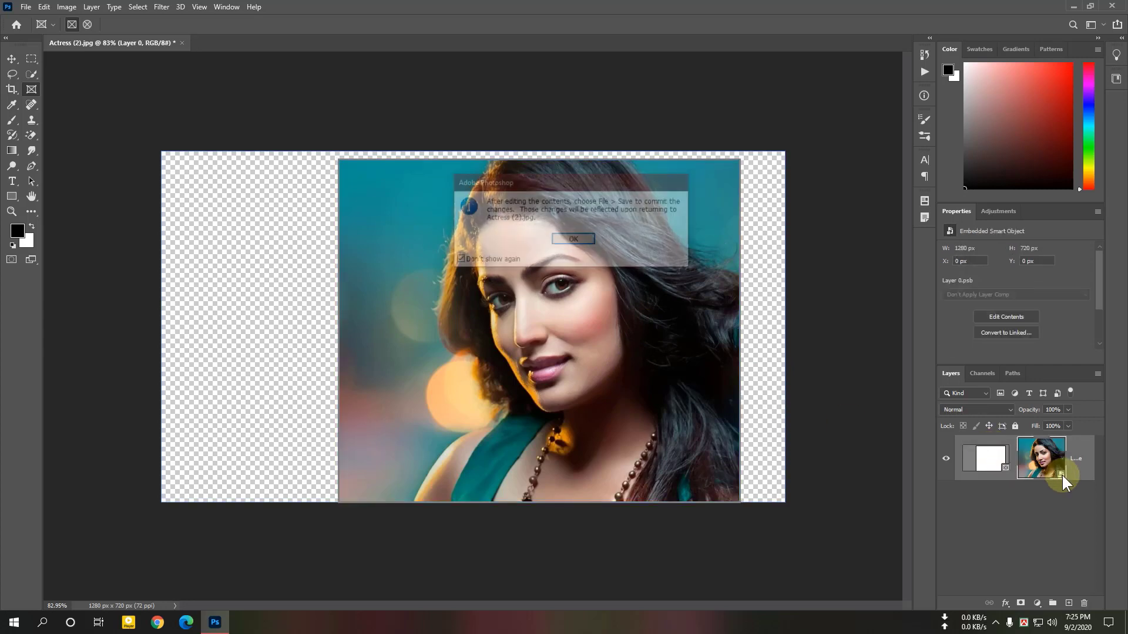
click(574, 240)
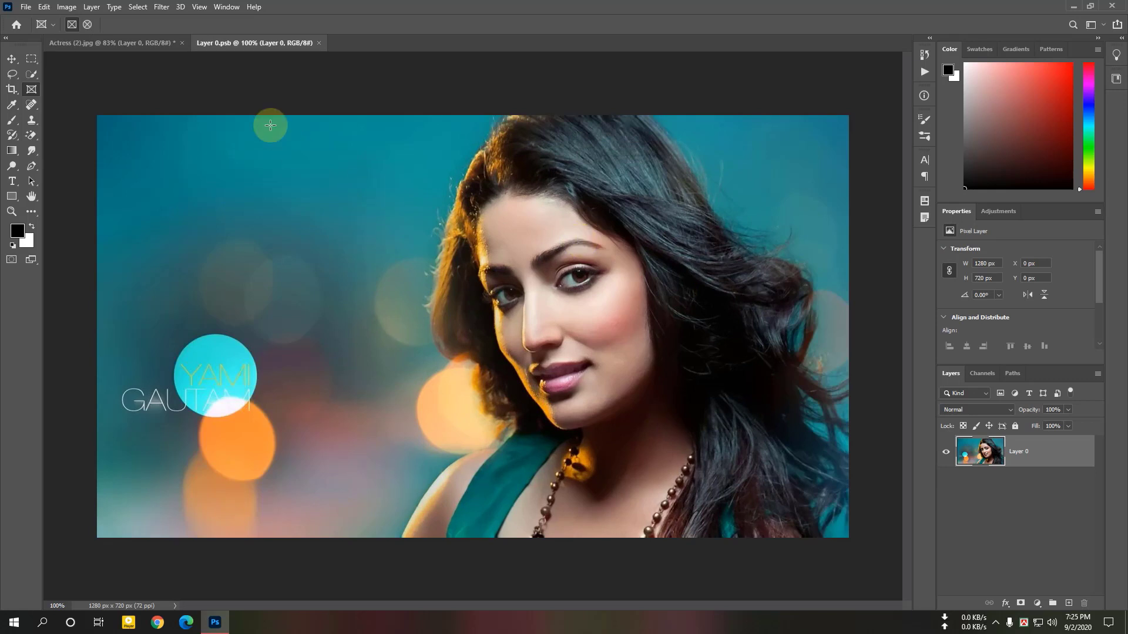
Step: Mask the photo with an elliptical frame around the woman's face and scale the framed photo to about 90.34%
click(87, 24)
drag(427, 139, 718, 473)
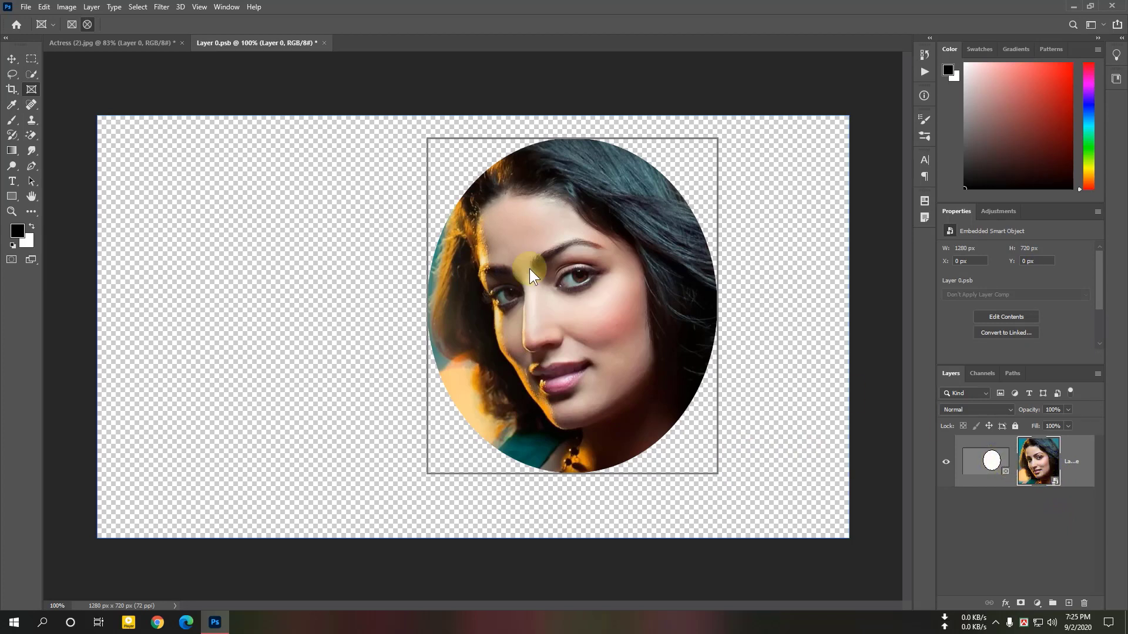
click(11, 59)
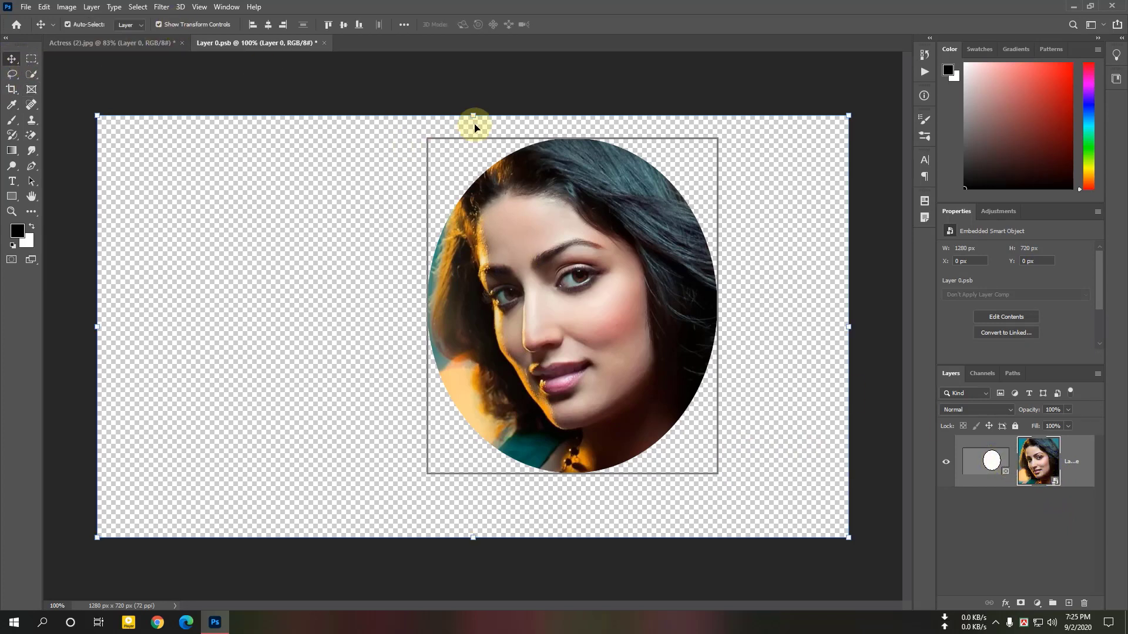
drag(850, 115, 805, 203)
drag(546, 337, 569, 317)
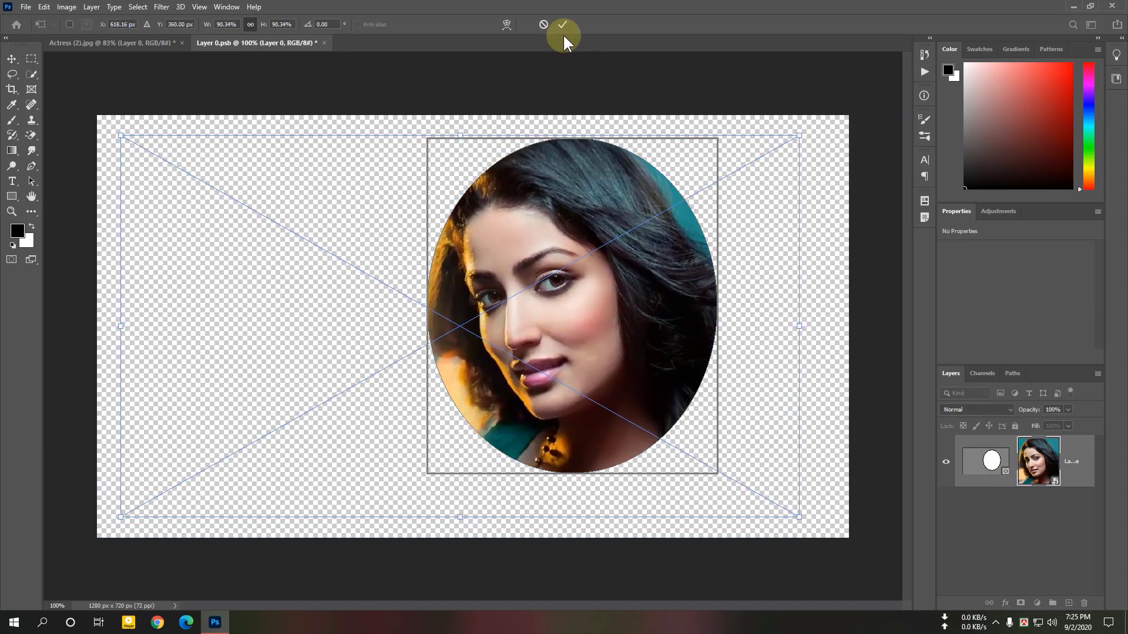
click(562, 24)
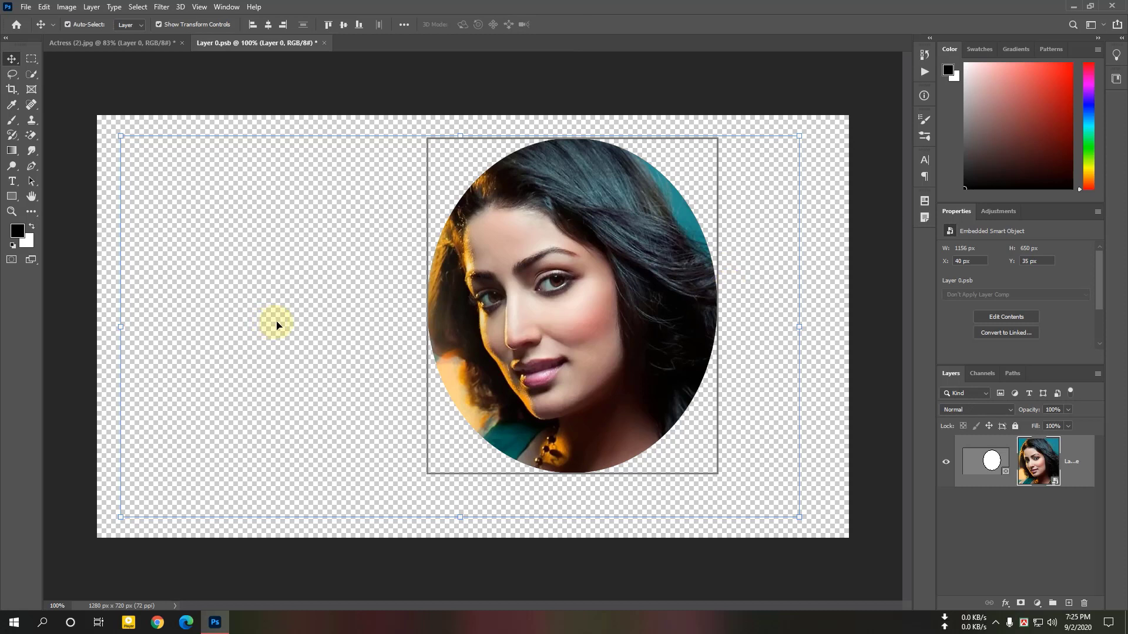
Step: Revert the smart object document to its original photo and turn off the transform controls
key(F12)
click(159, 25)
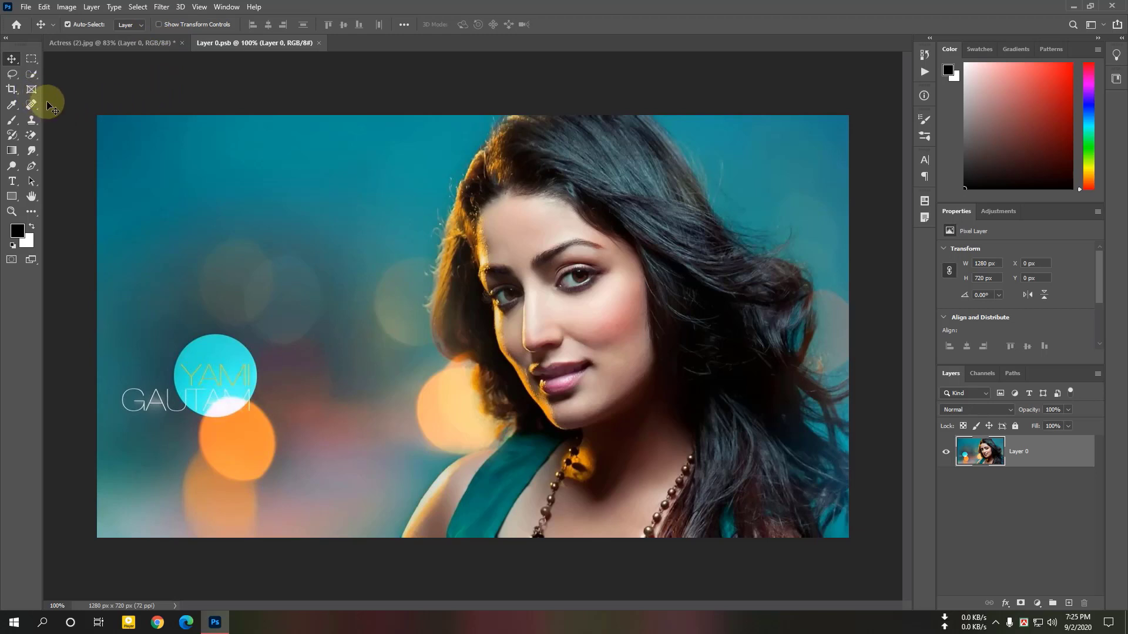
Step: Crop the photo freely with the Crop Tool to about 738 × 720 px, removing the lettering side and keeping the woman
click(15, 90)
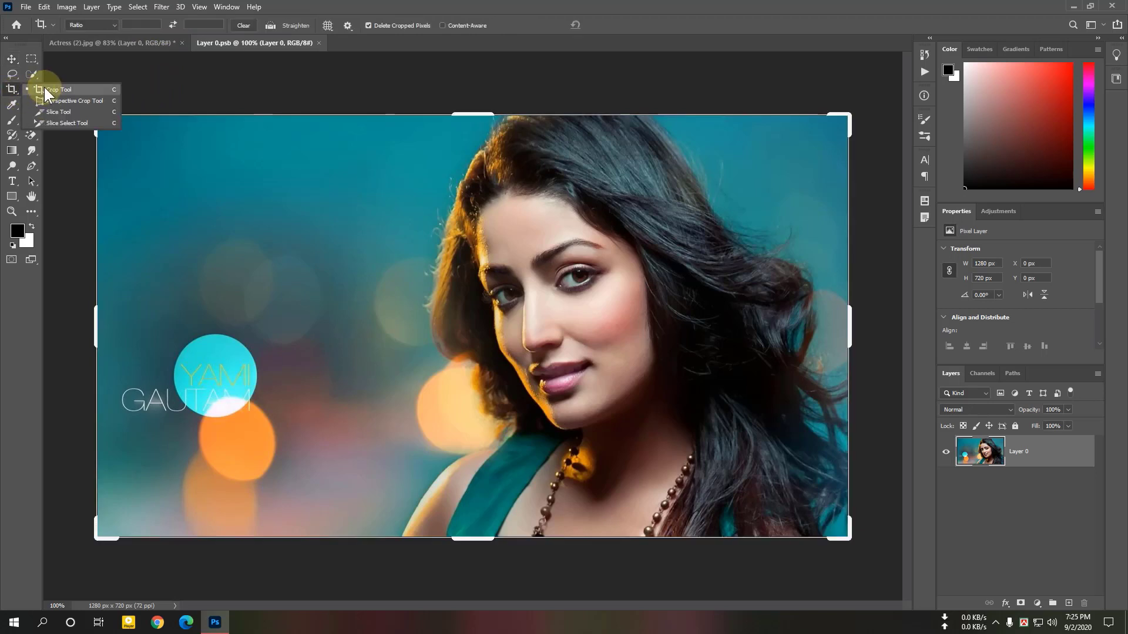
click(44, 87)
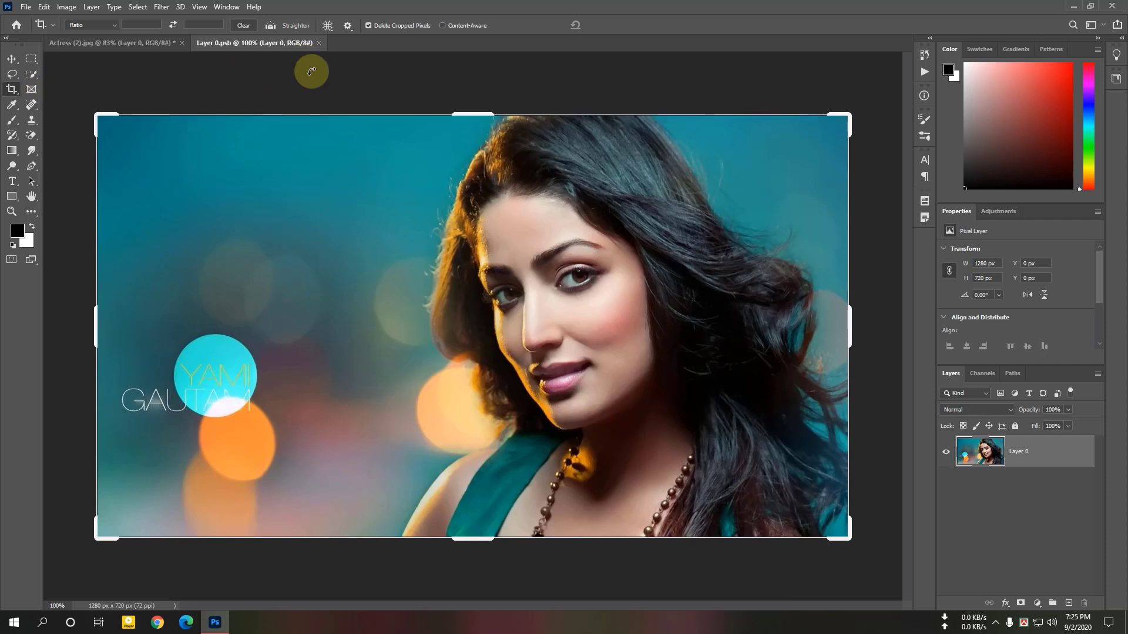
click(87, 25)
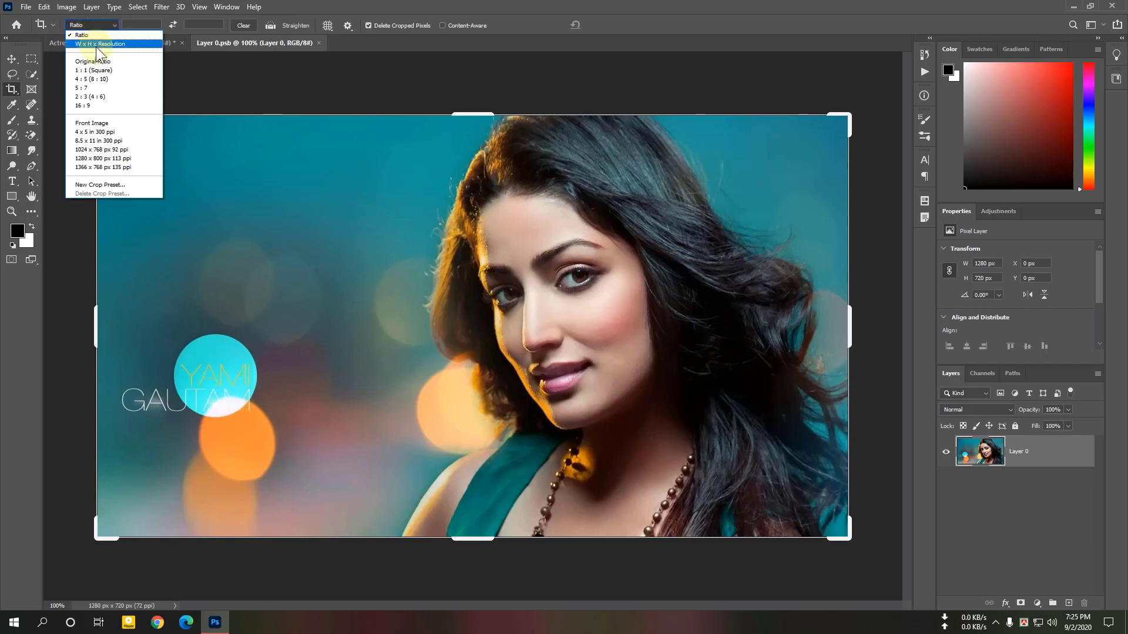
click(650, 7)
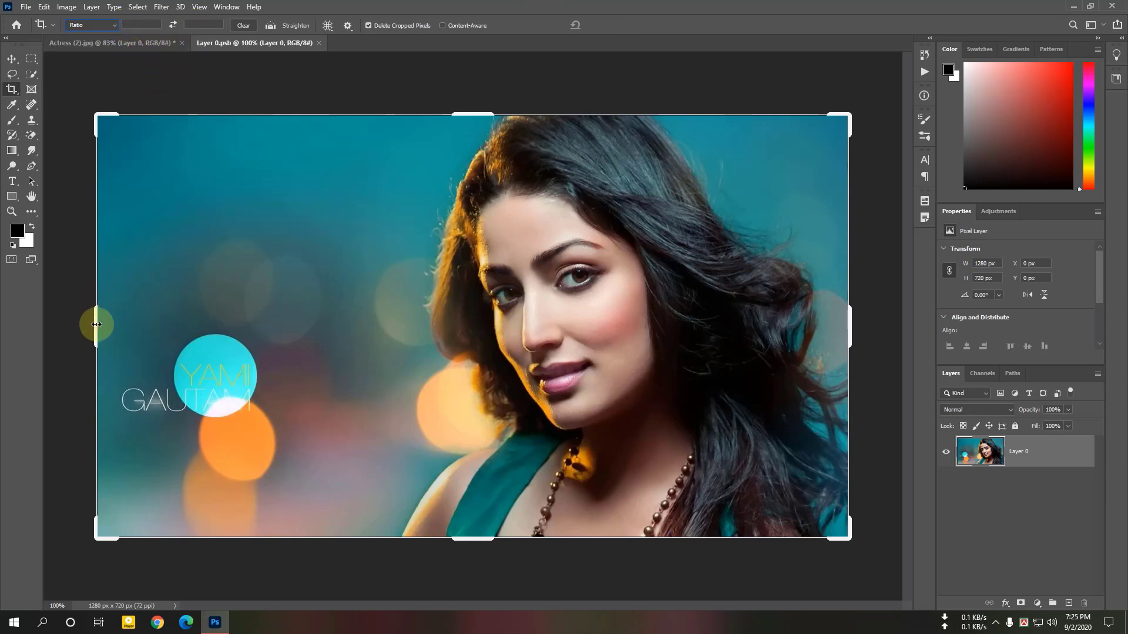
drag(96, 324, 247, 342)
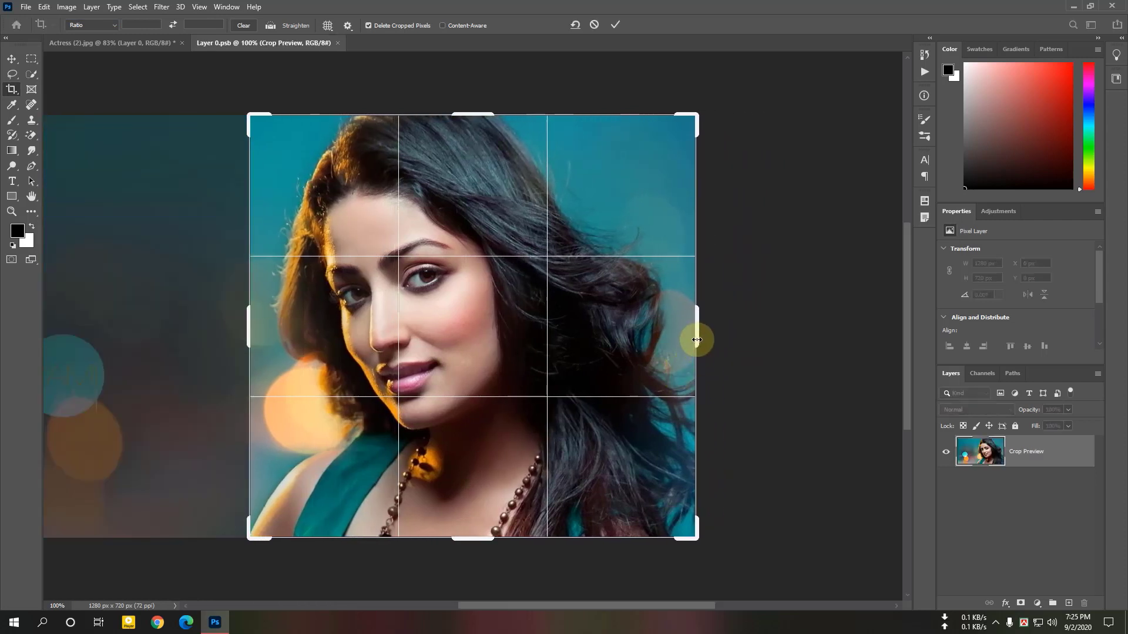
drag(697, 336, 691, 339)
click(616, 24)
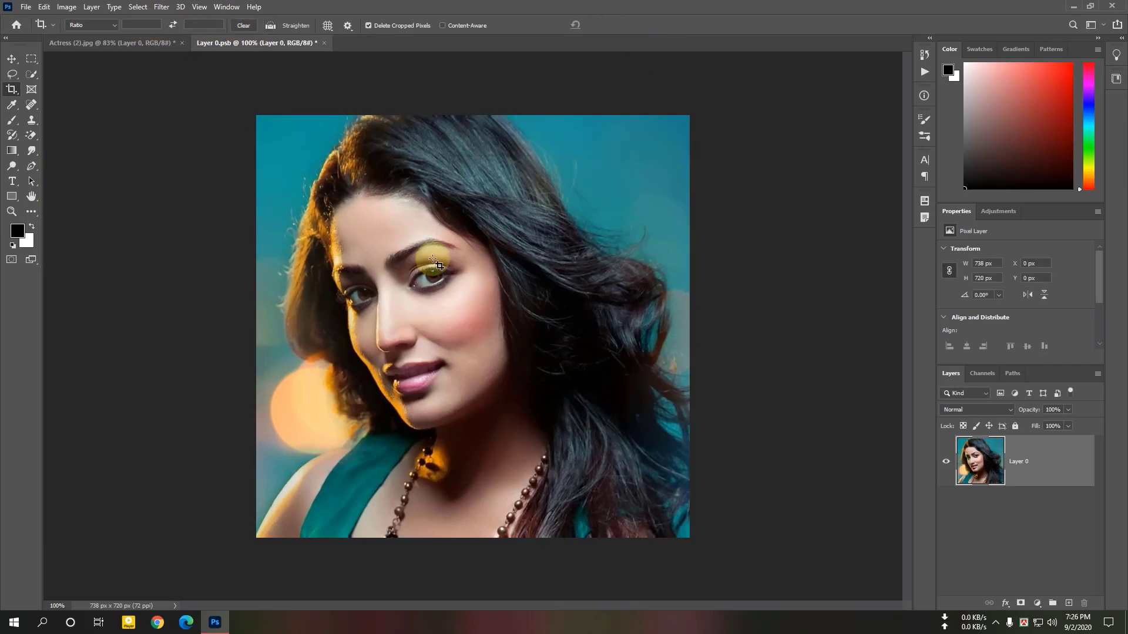
Step: Set the Crop Tool to W x H x Resolution with 4 in width, 6 in height and 300 px/in
click(12, 89)
click(91, 25)
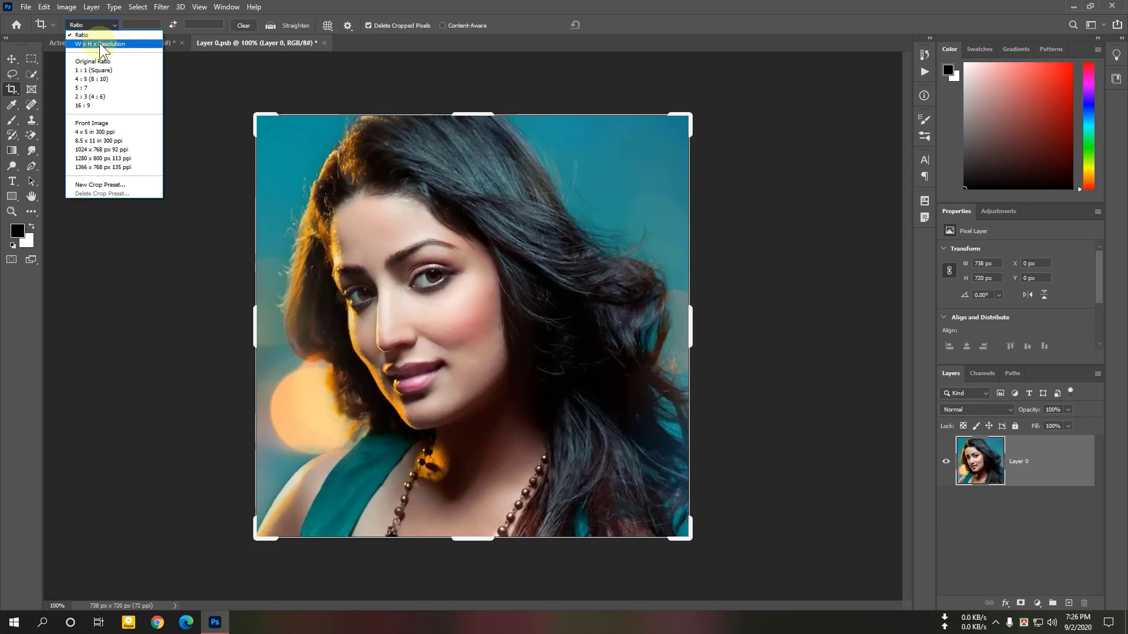
click(100, 44)
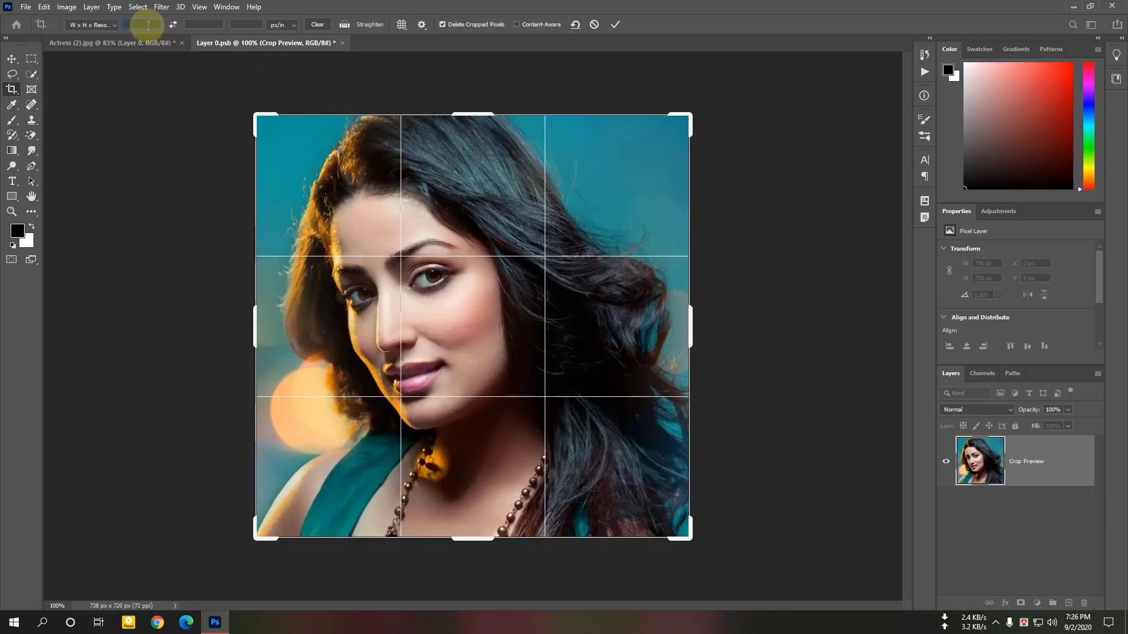
text(4in)
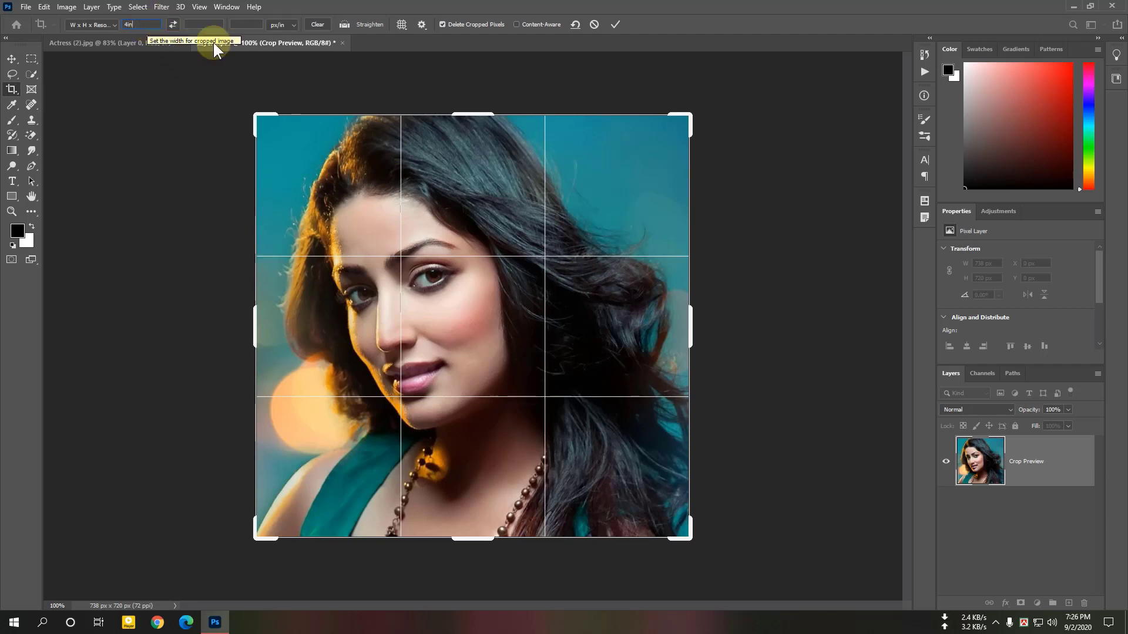
click(213, 24)
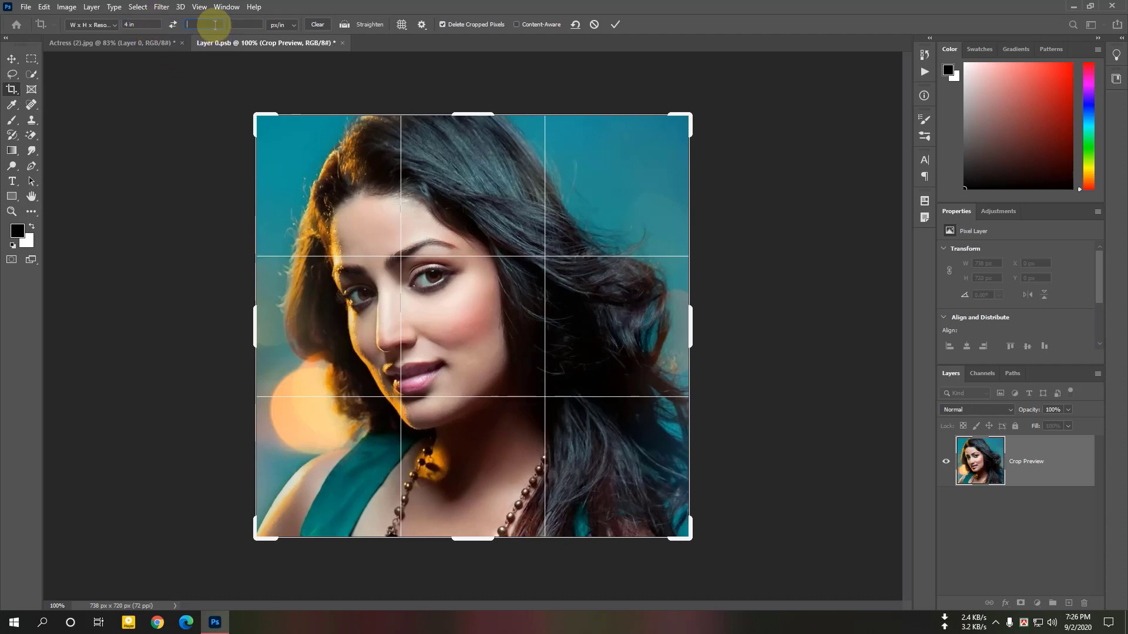
text(6)
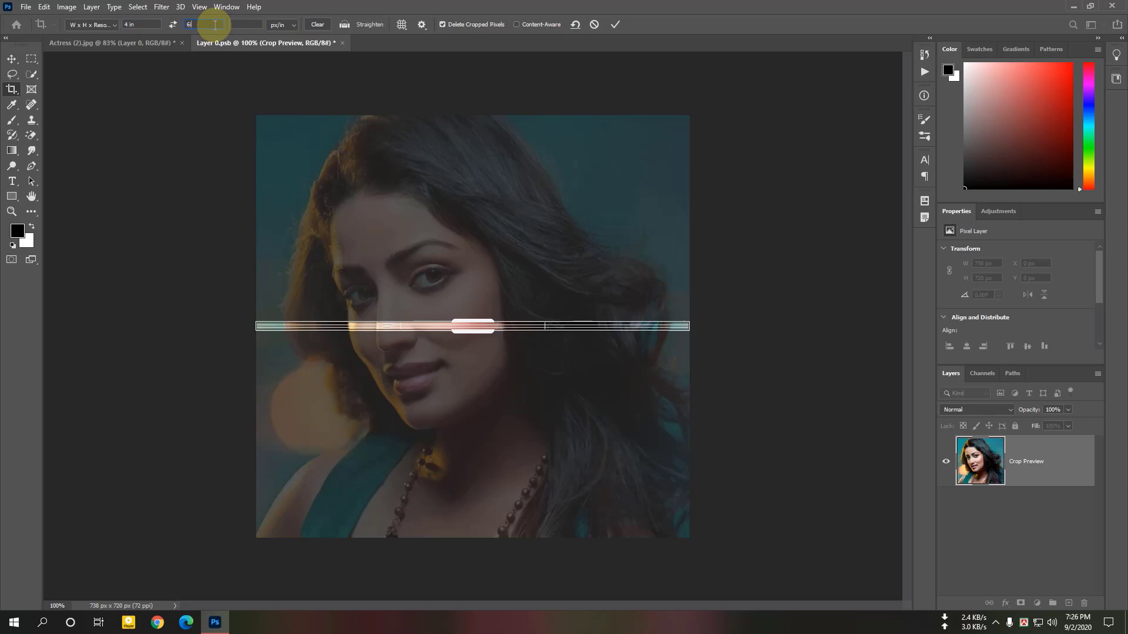
text(in)
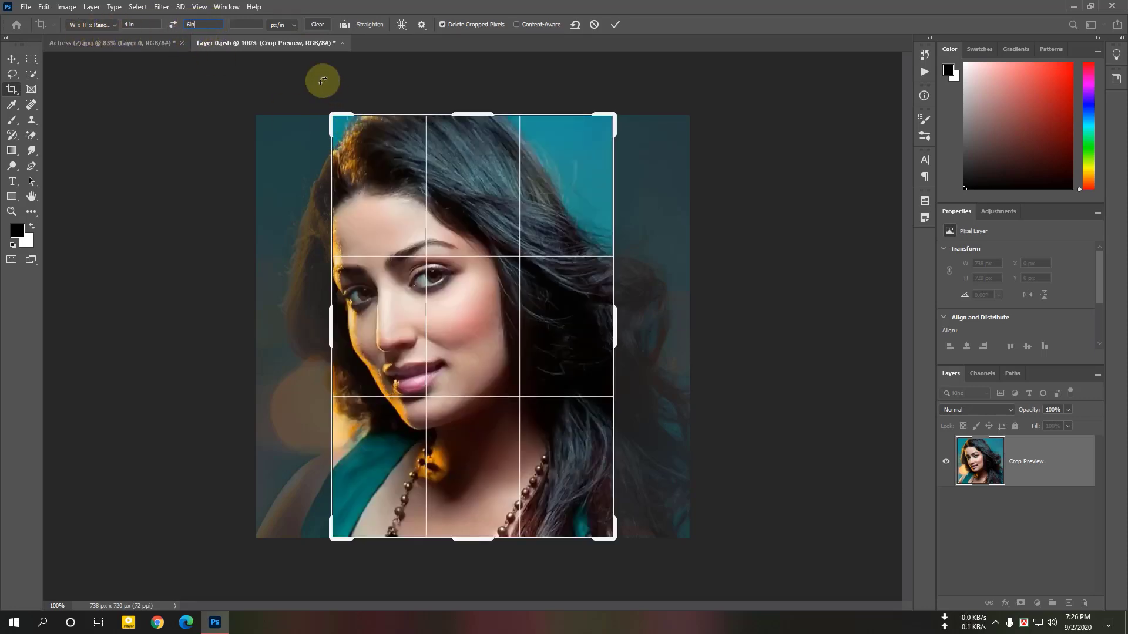
click(252, 24)
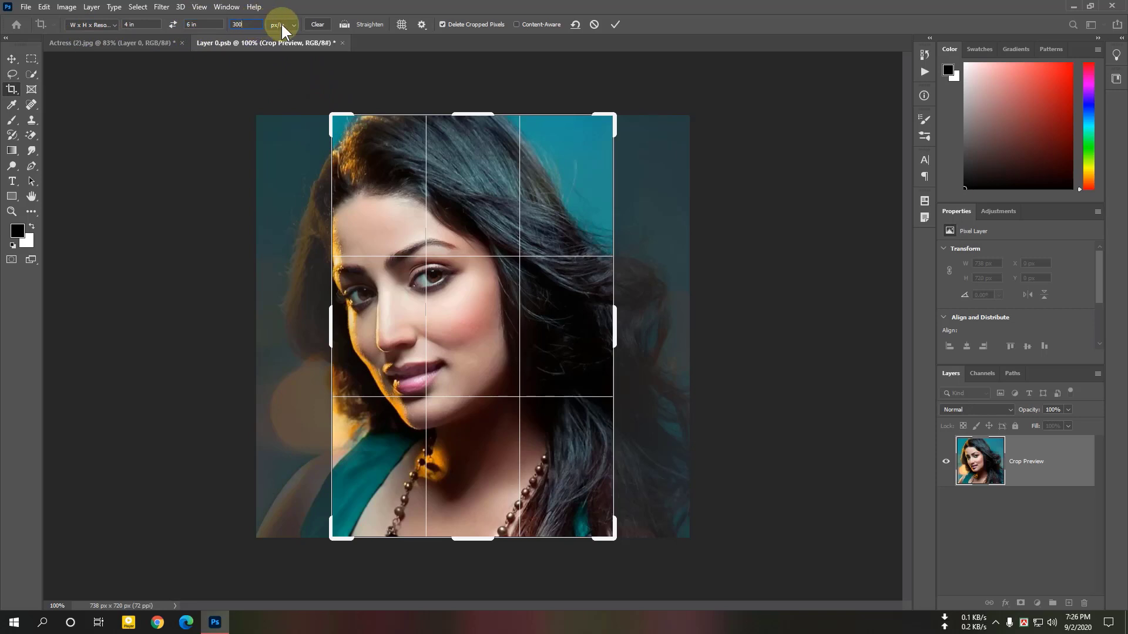
Step: Shift the photo slightly to the right inside the 4 × 6 in crop box and apply the crop
drag(469, 355, 502, 359)
click(615, 24)
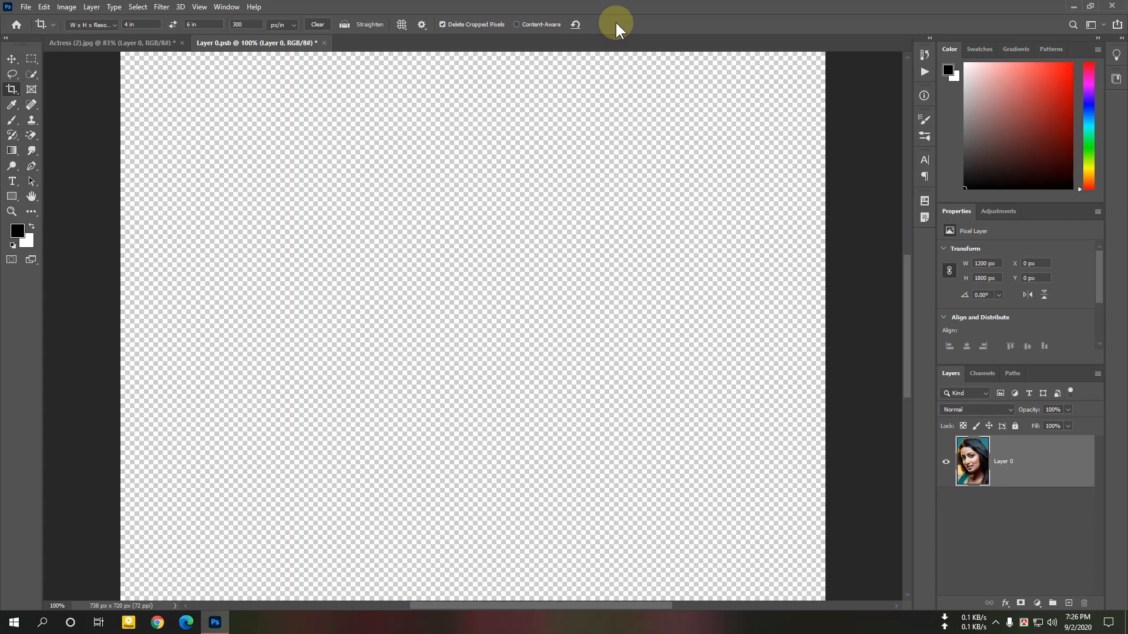
scroll(603, 437, down, 6)
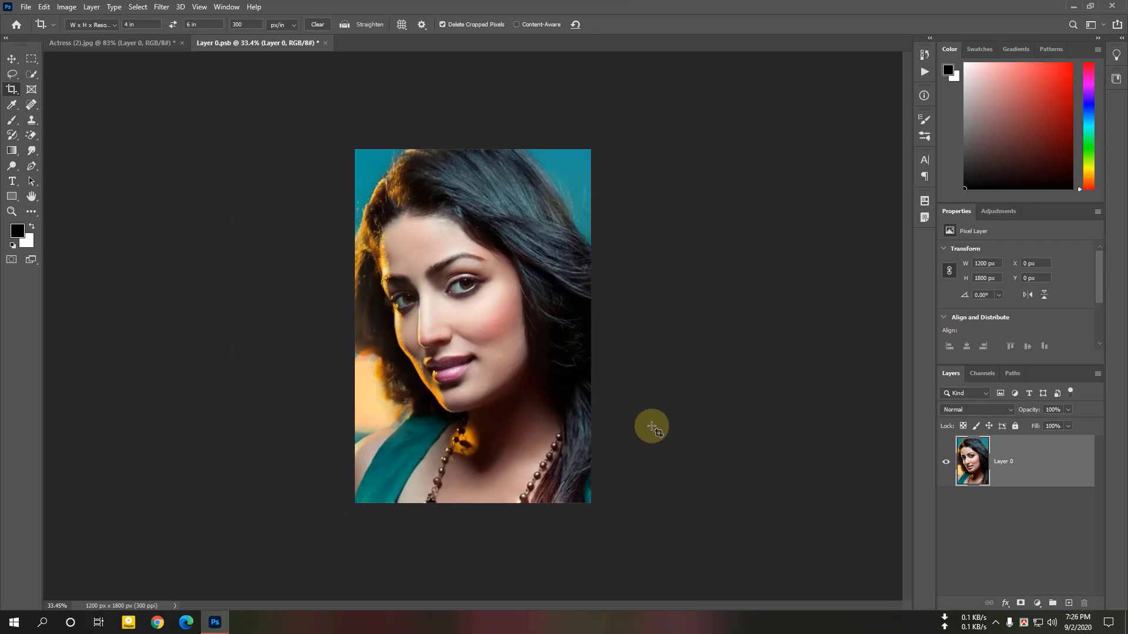
scroll(652, 427, up, 2)
scroll(651, 427, down, 1)
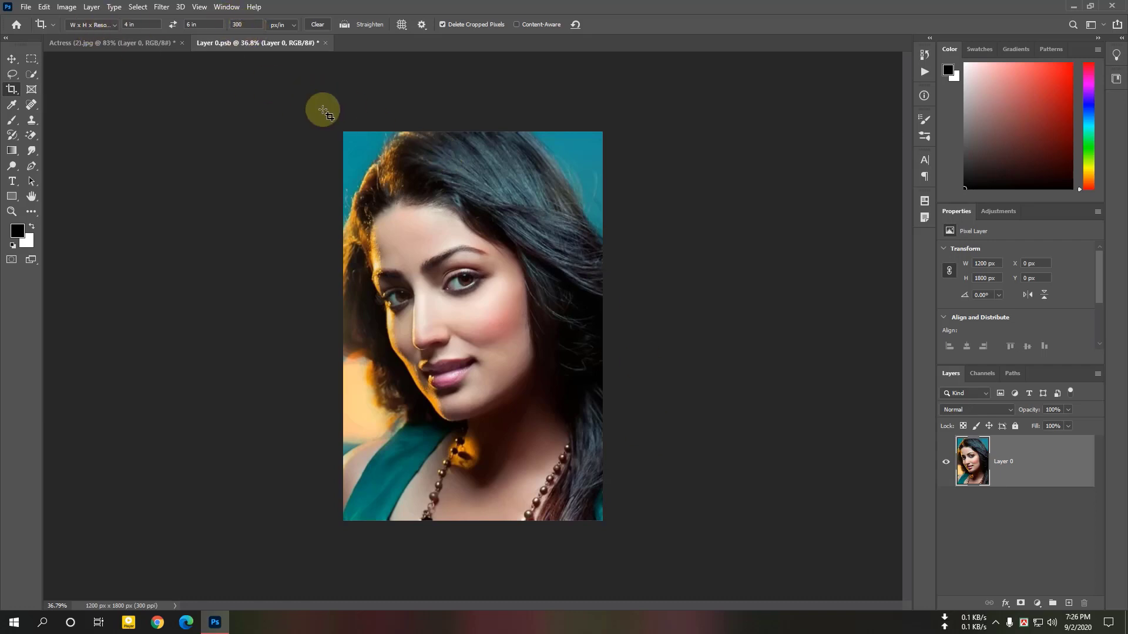
Step: Close Layer 0.psb and Actress (2).jpg without saving the changes
click(325, 43)
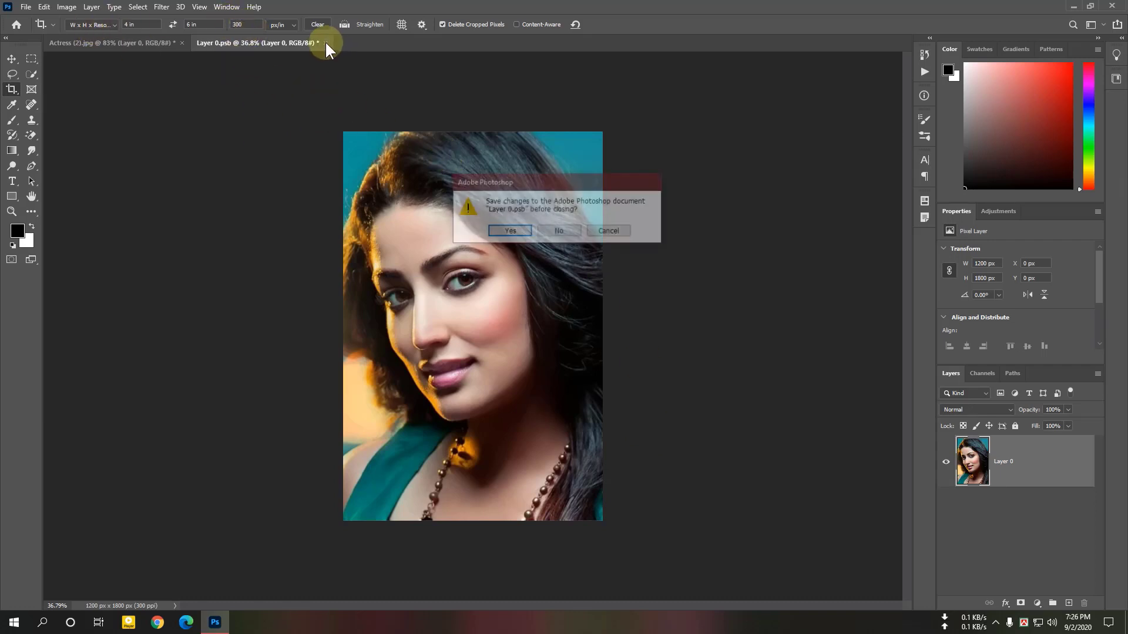
click(567, 235)
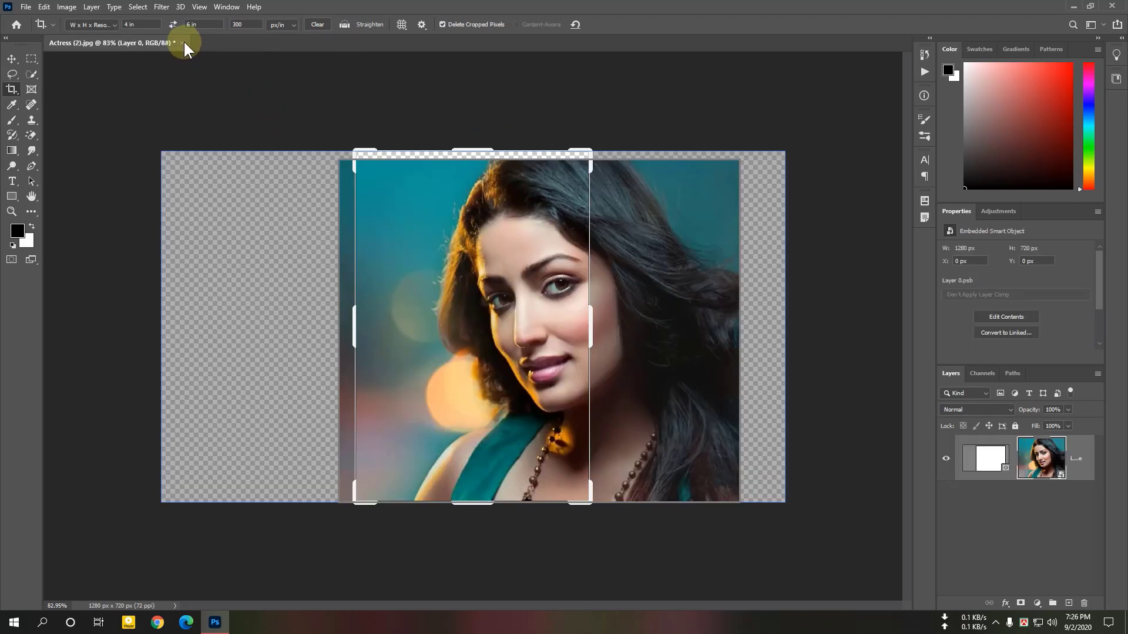
click(181, 43)
click(559, 231)
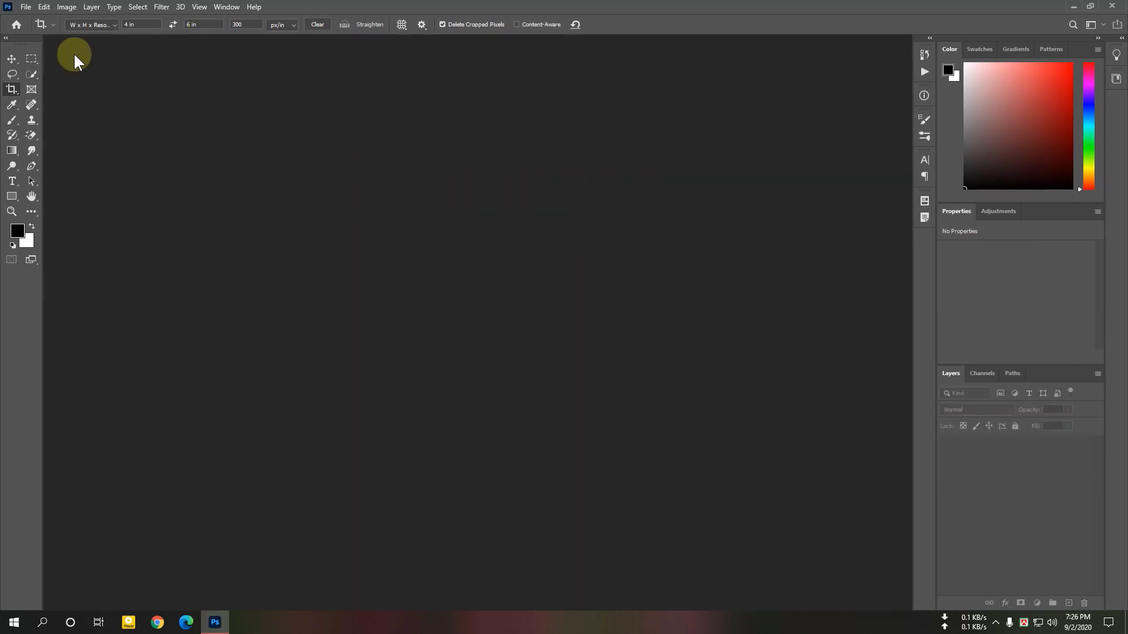
Step: Open the photo Actress (44) from the Actress Wall folder
click(26, 7)
click(38, 29)
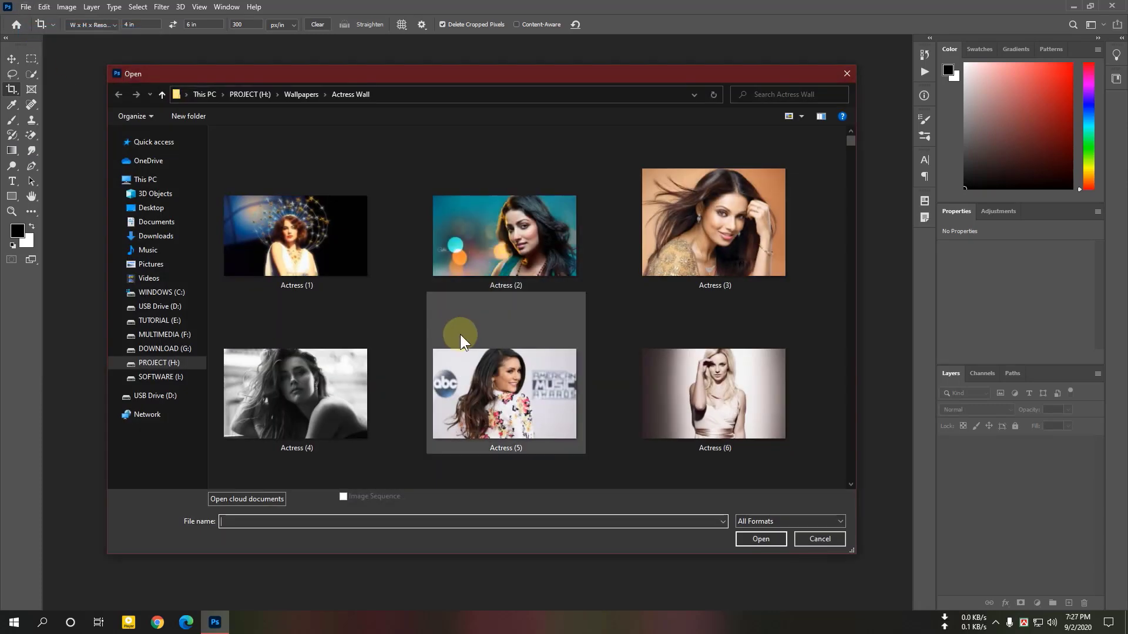
scroll(504, 373, down, 5)
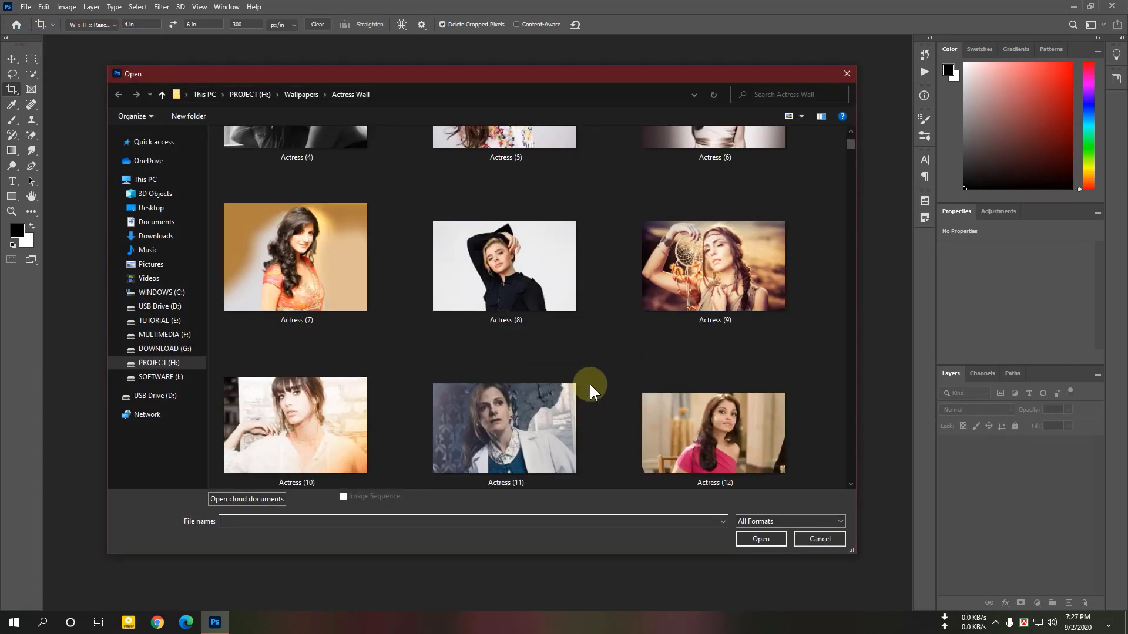
scroll(590, 383, down, 5)
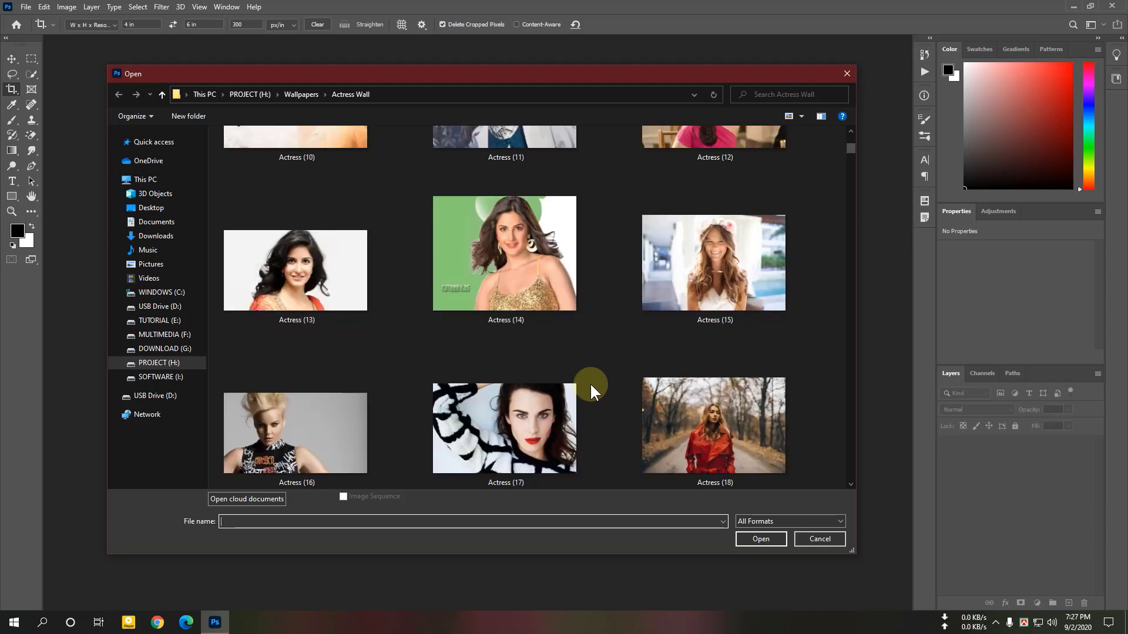
scroll(590, 382, down, 5)
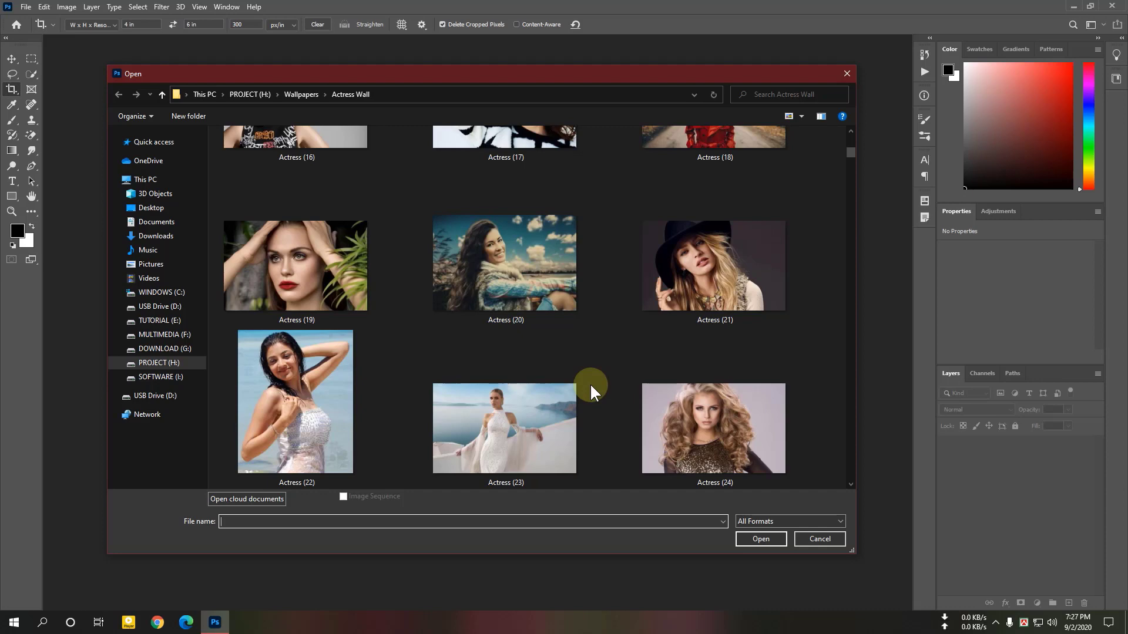
scroll(590, 383, down, 5)
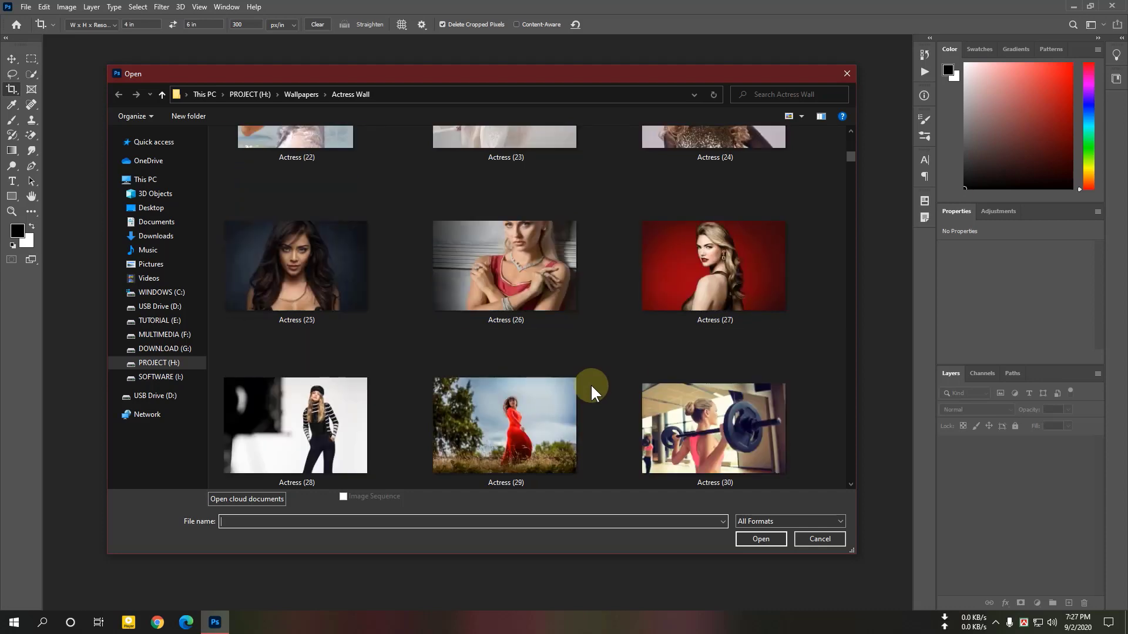
scroll(591, 384, down, 3)
scroll(590, 383, down, 3)
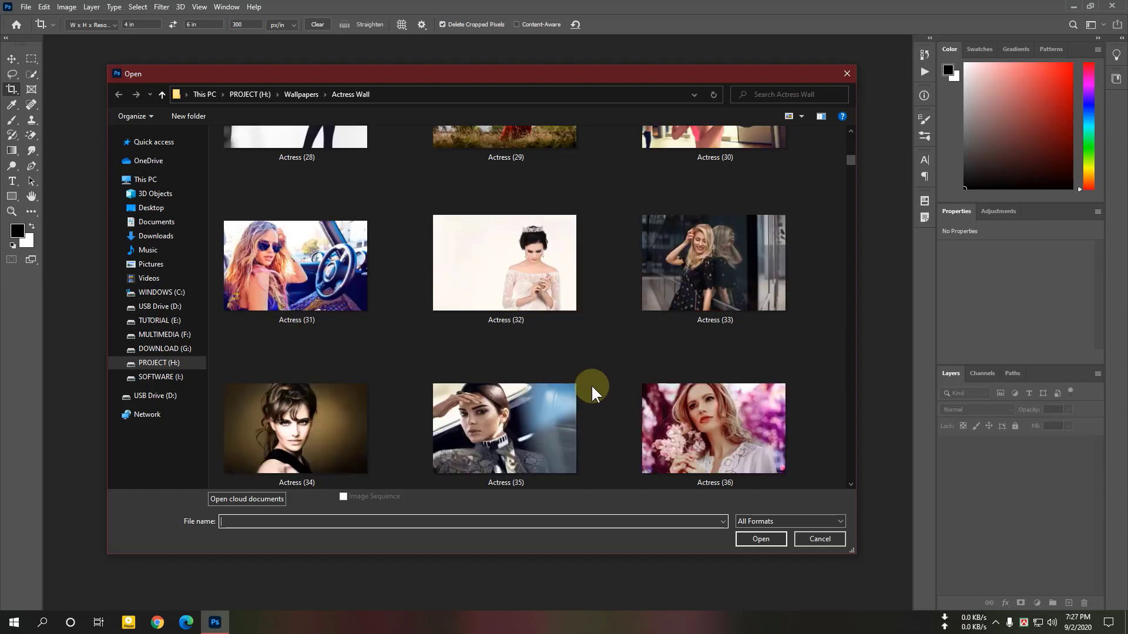
scroll(591, 384, down, 3)
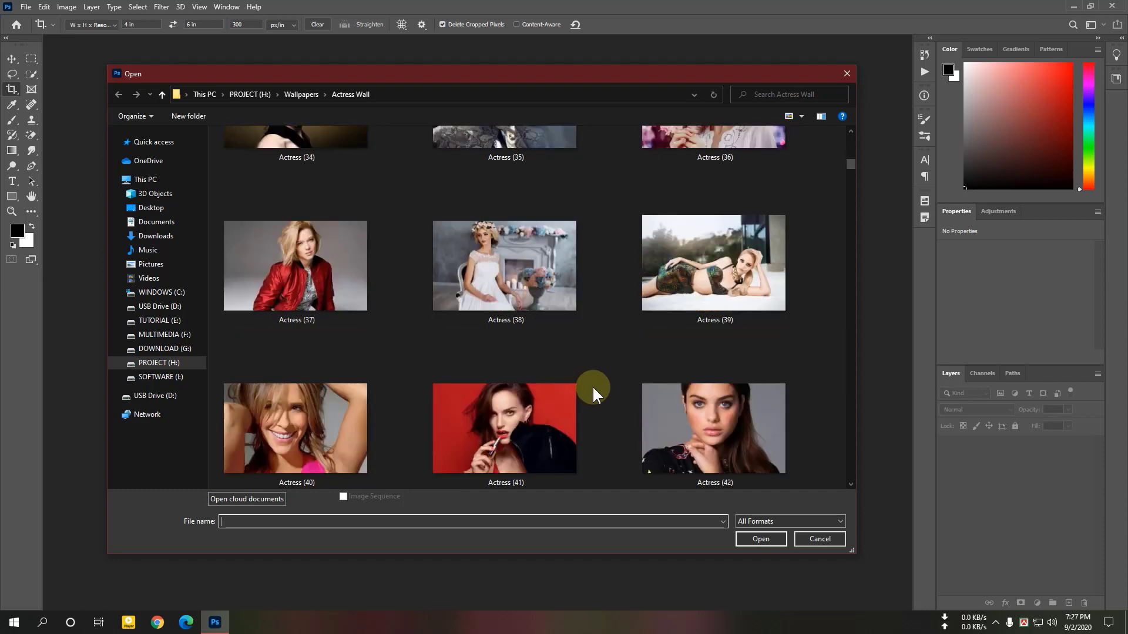
scroll(593, 385, down, 3)
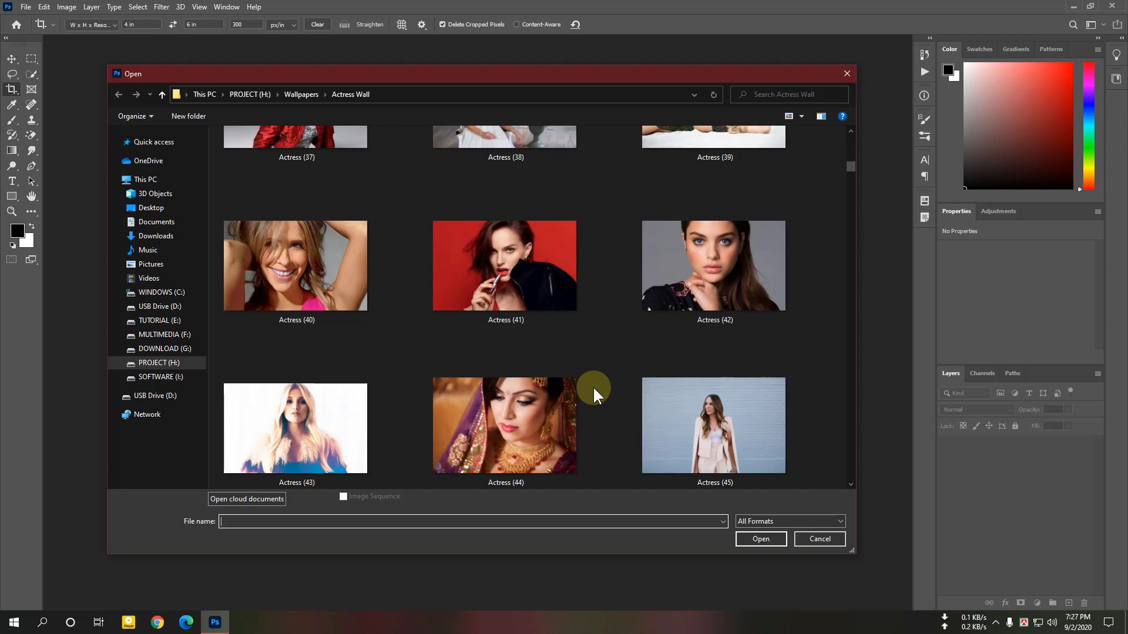
click(543, 416)
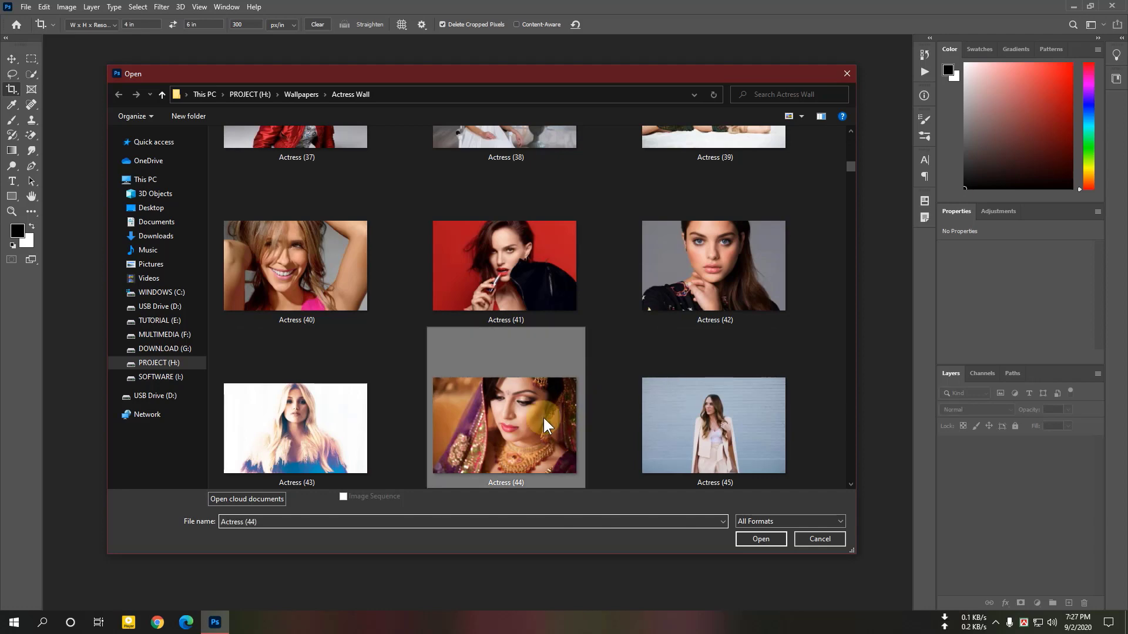
click(775, 538)
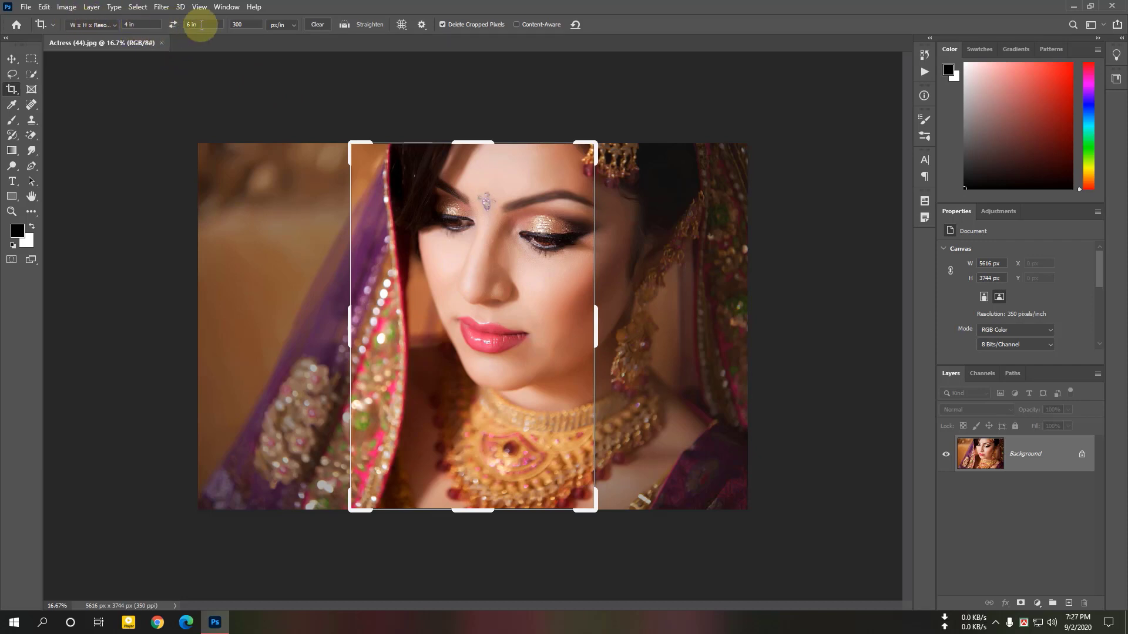
Step: Swap the crop dimensions to 6 in wide by 4 in high and apply the crop to the whole photo
click(173, 24)
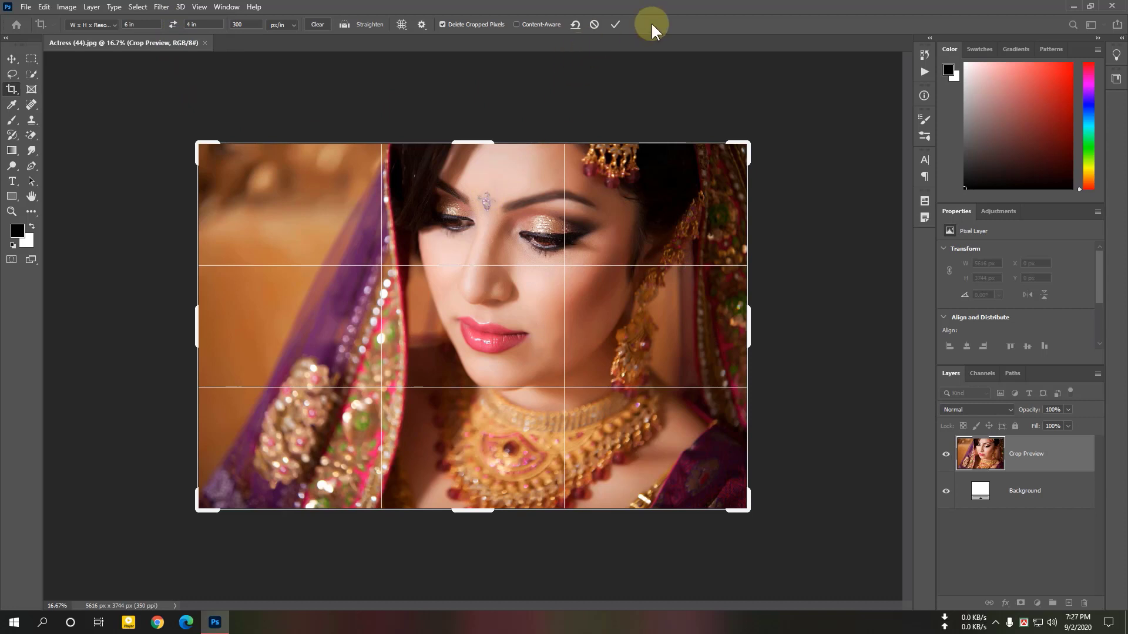
click(615, 26)
scroll(590, 356, up, 5)
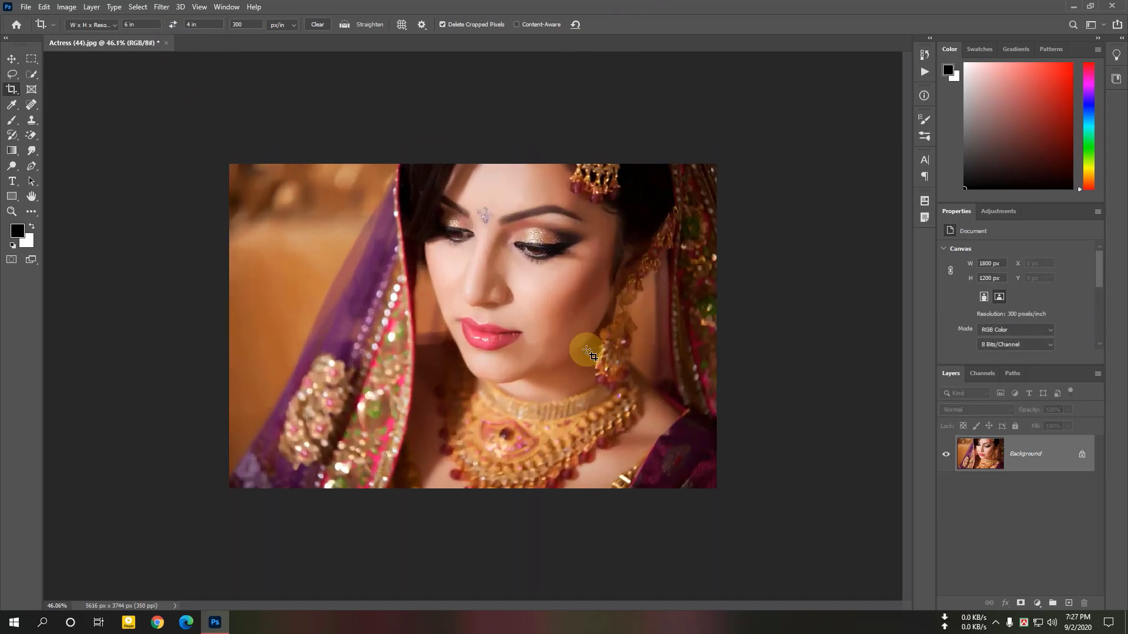
scroll(771, 355, down, 2)
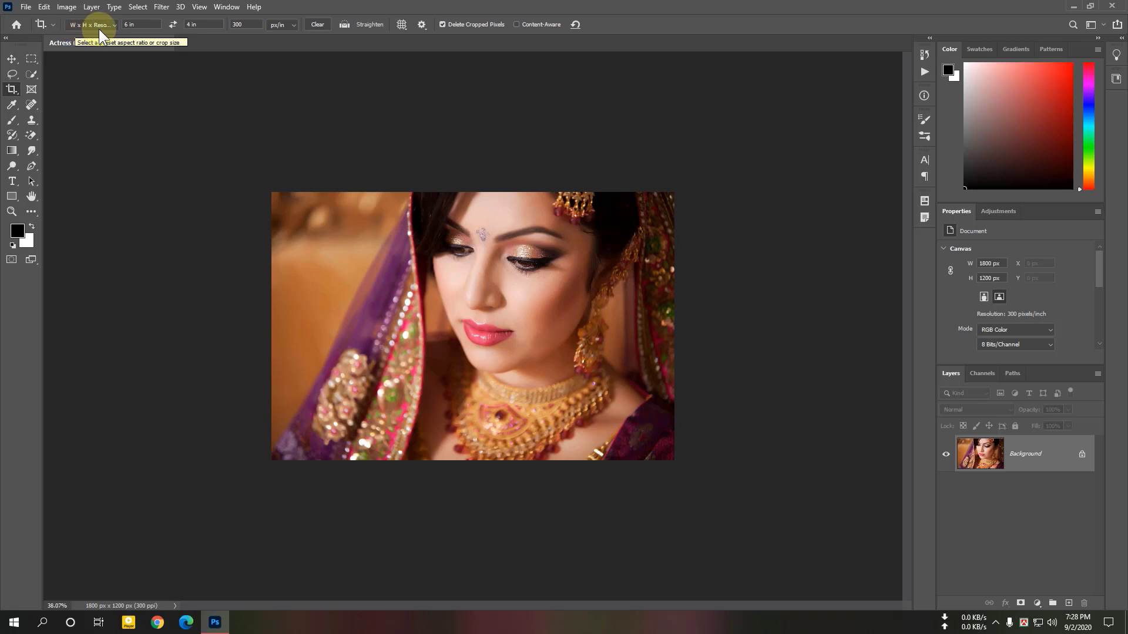
click(282, 27)
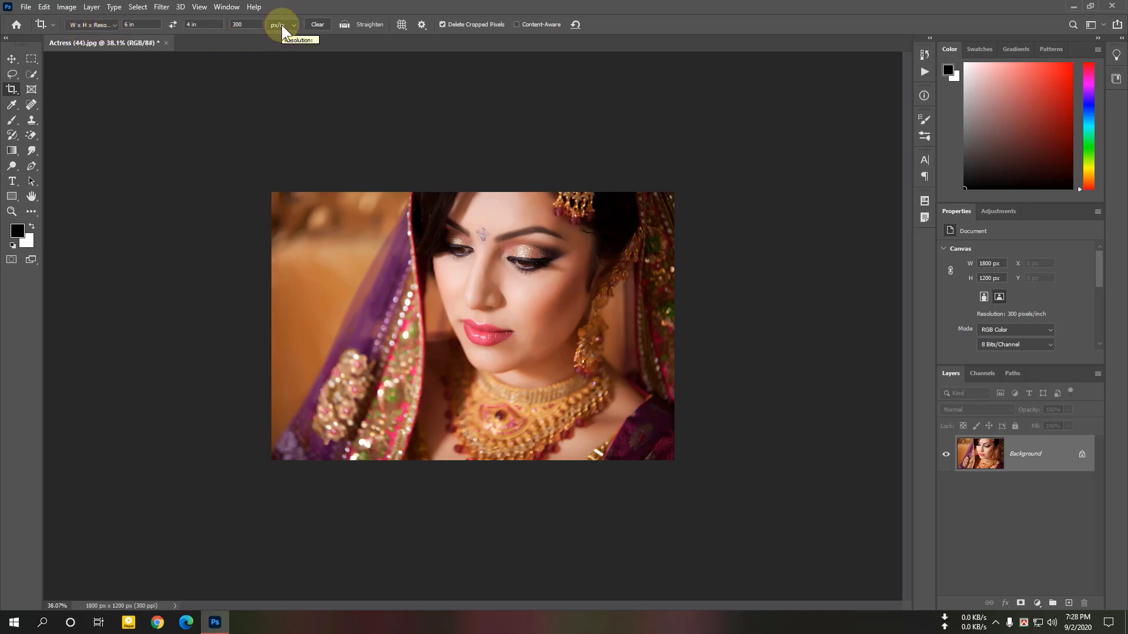
click(284, 35)
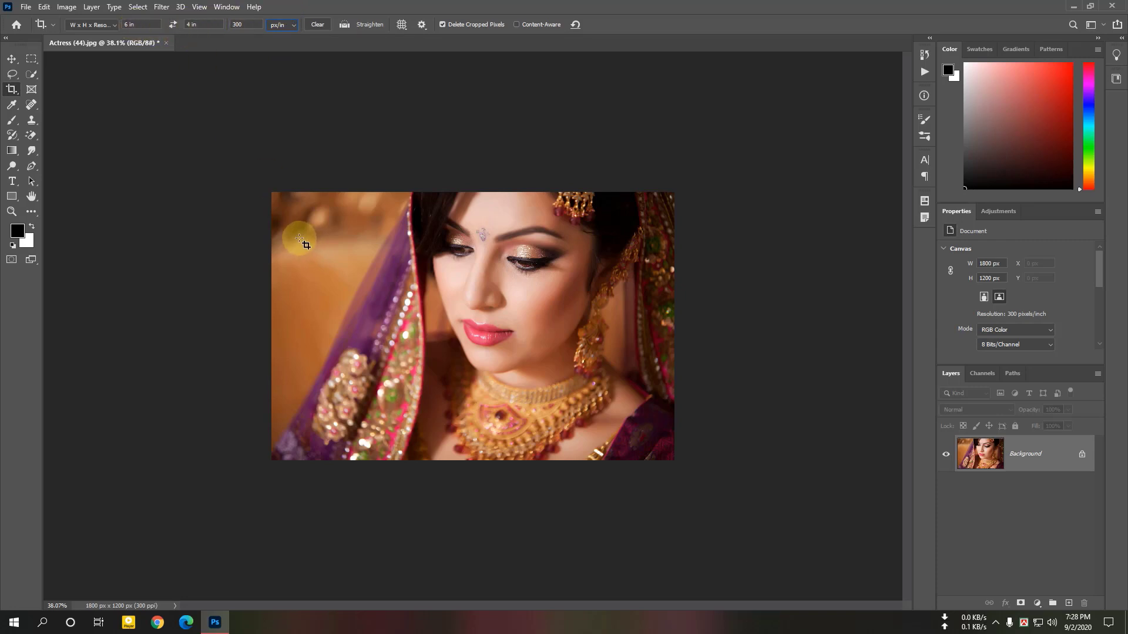
click(15, 58)
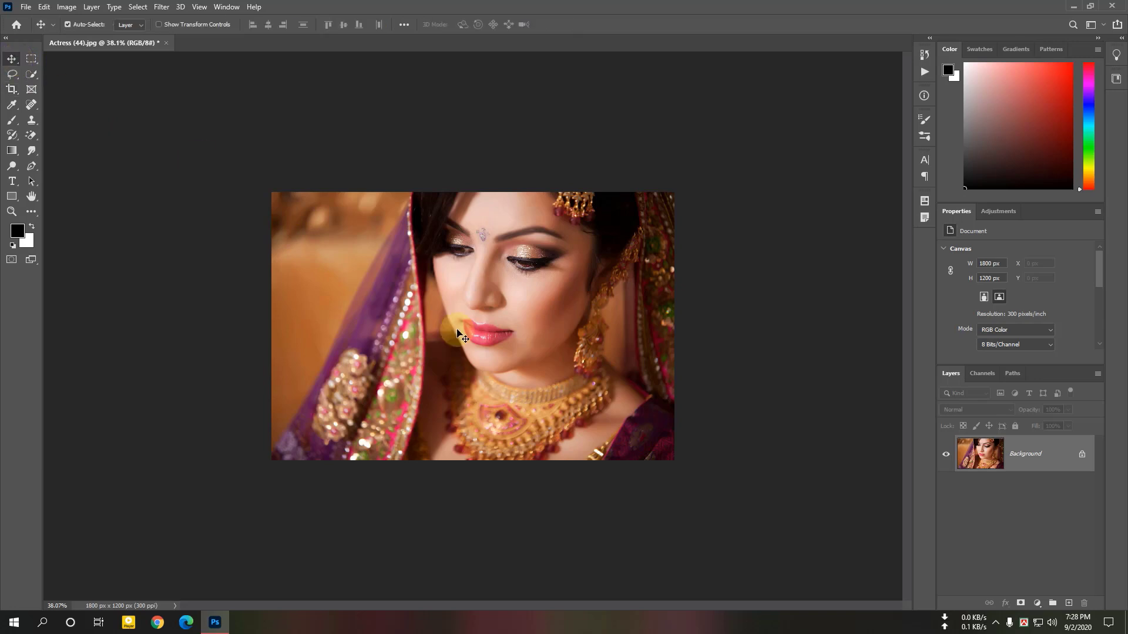
scroll(88, 121, up, 2)
click(12, 89)
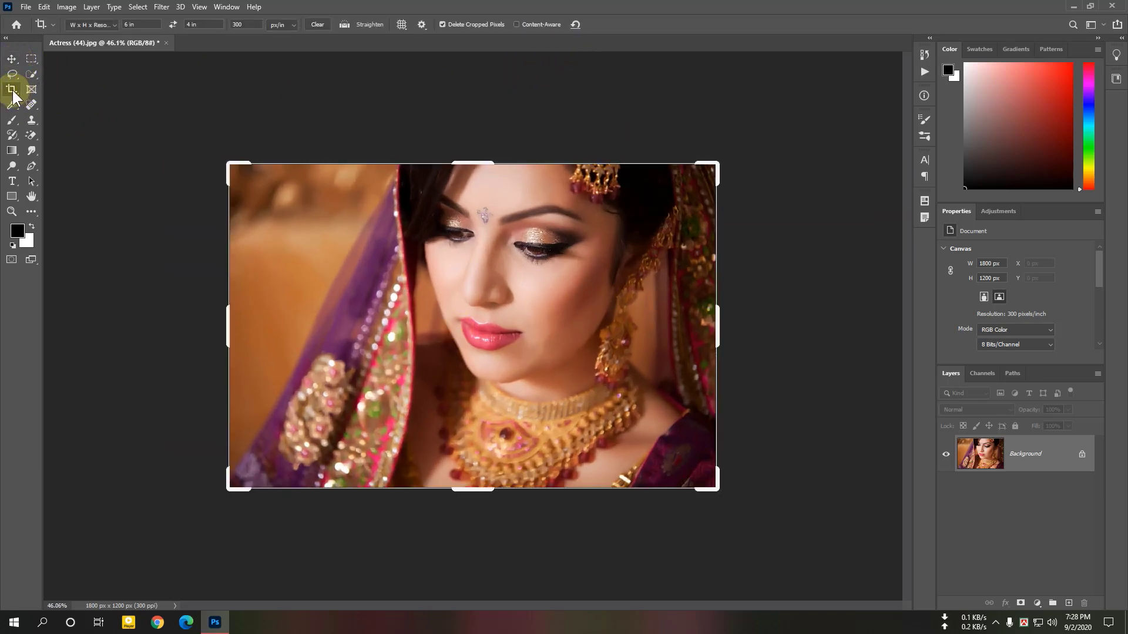
right_click(11, 91)
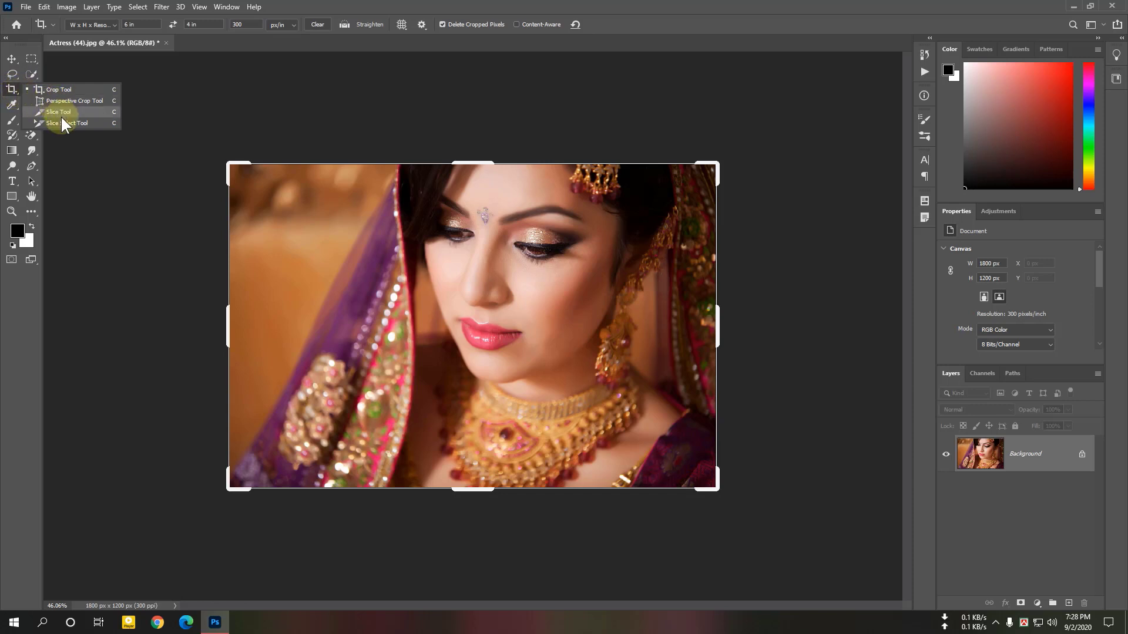
click(12, 59)
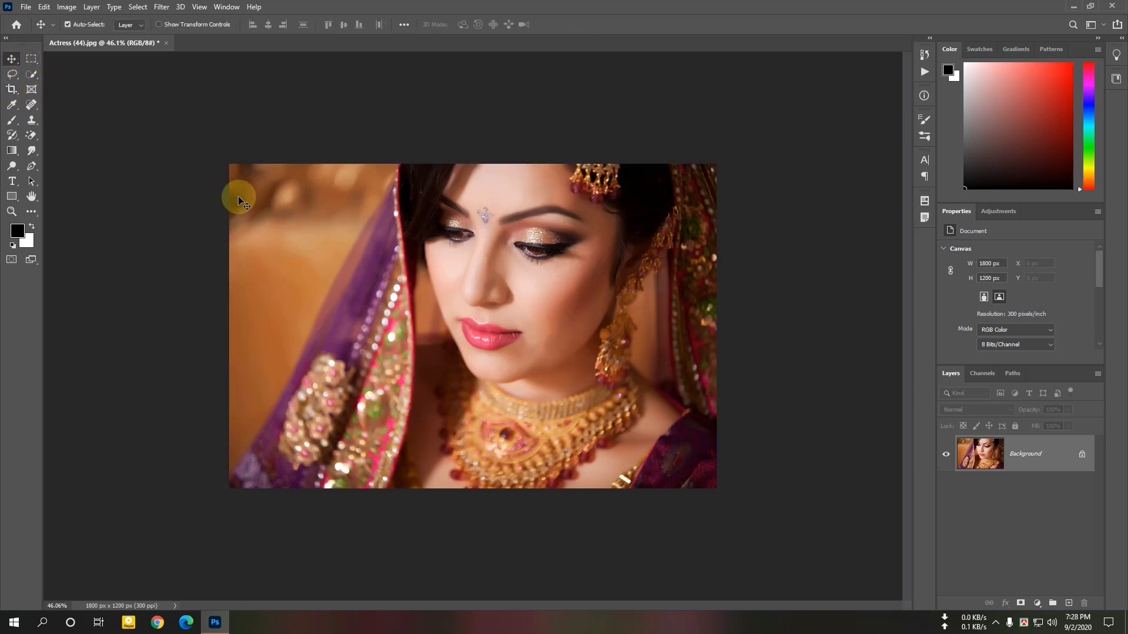
scroll(260, 221, up, 4)
scroll(262, 224, down, 7)
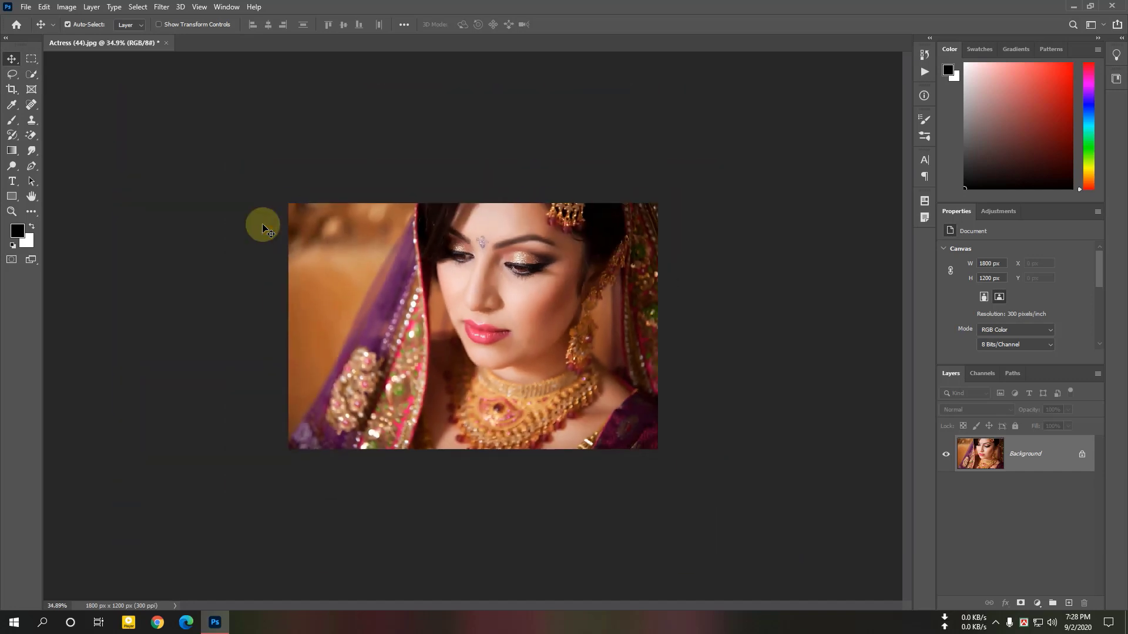
scroll(263, 225, up, 3)
scroll(263, 226, down, 1)
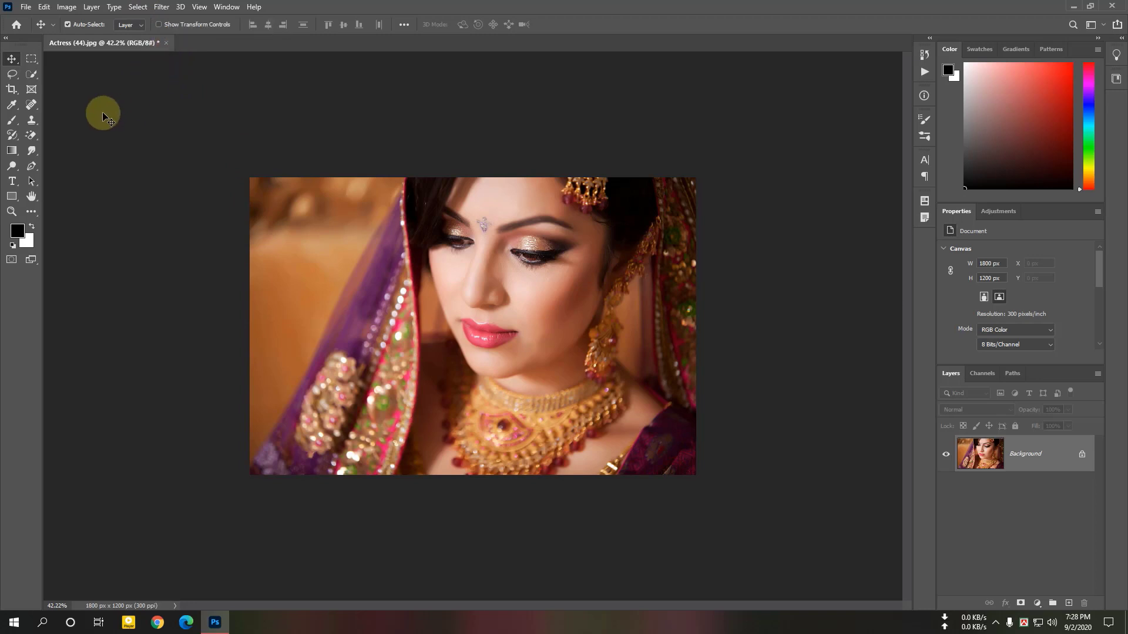
scroll(512, 311, down, 1)
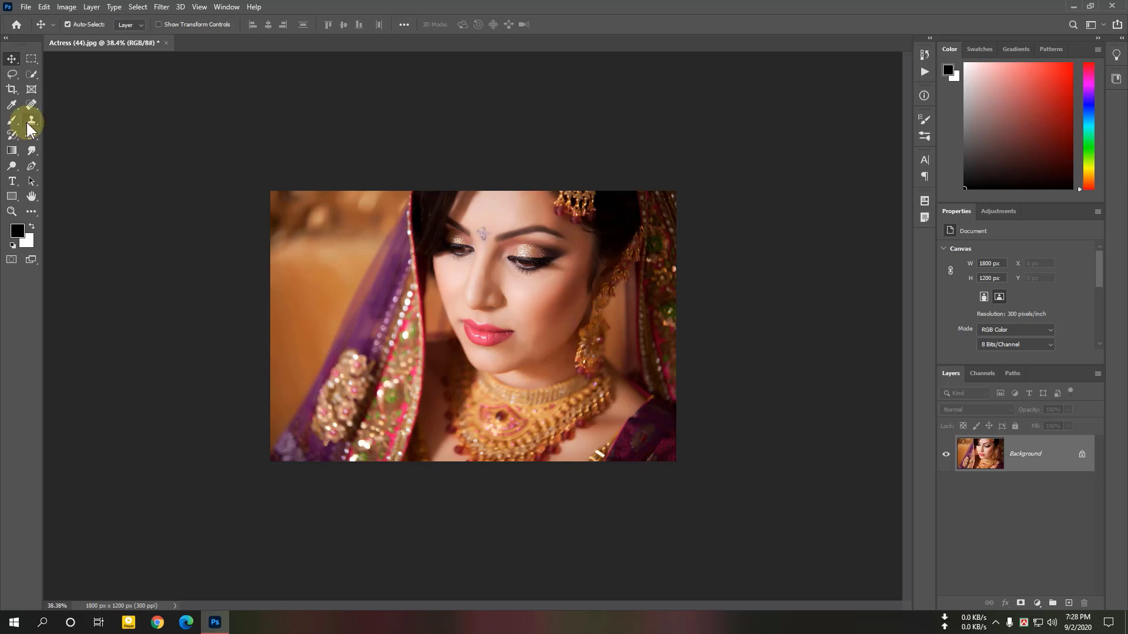
Step: Clear the Crop Tool's size and resolution values and extend the canvas beyond the photo's left edge to about 1956 px wide
click(11, 89)
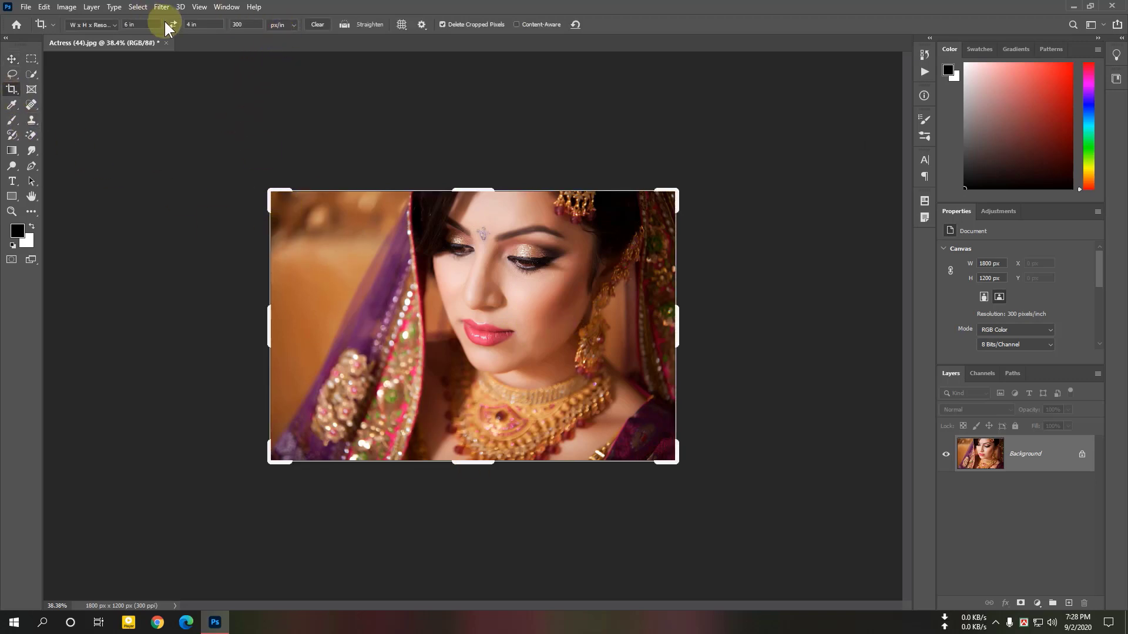
click(315, 24)
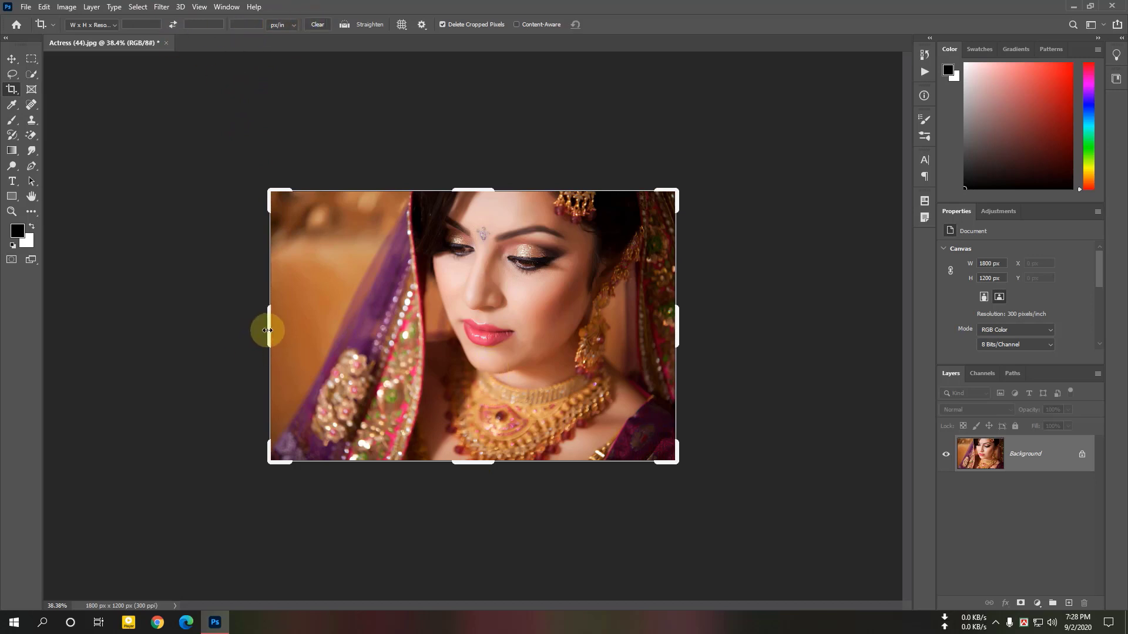
drag(268, 330, 252, 328)
click(615, 25)
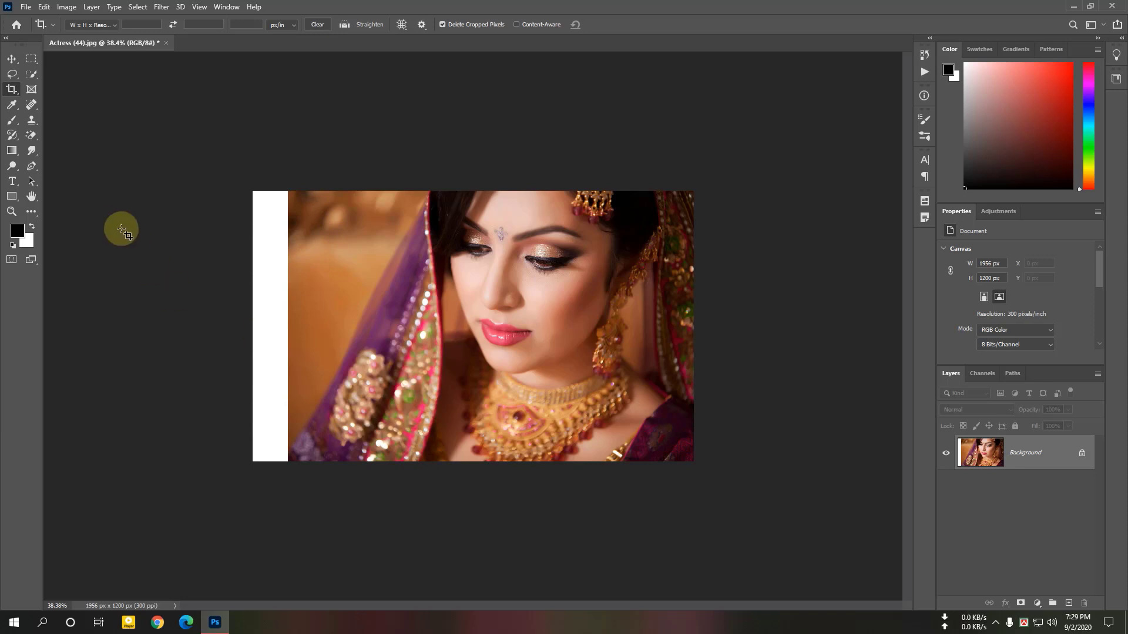
Step: Select the white strip along the photo's left edge with the Rectangular Marquee Tool, slightly overlapping the image
drag(33, 61, 70, 60)
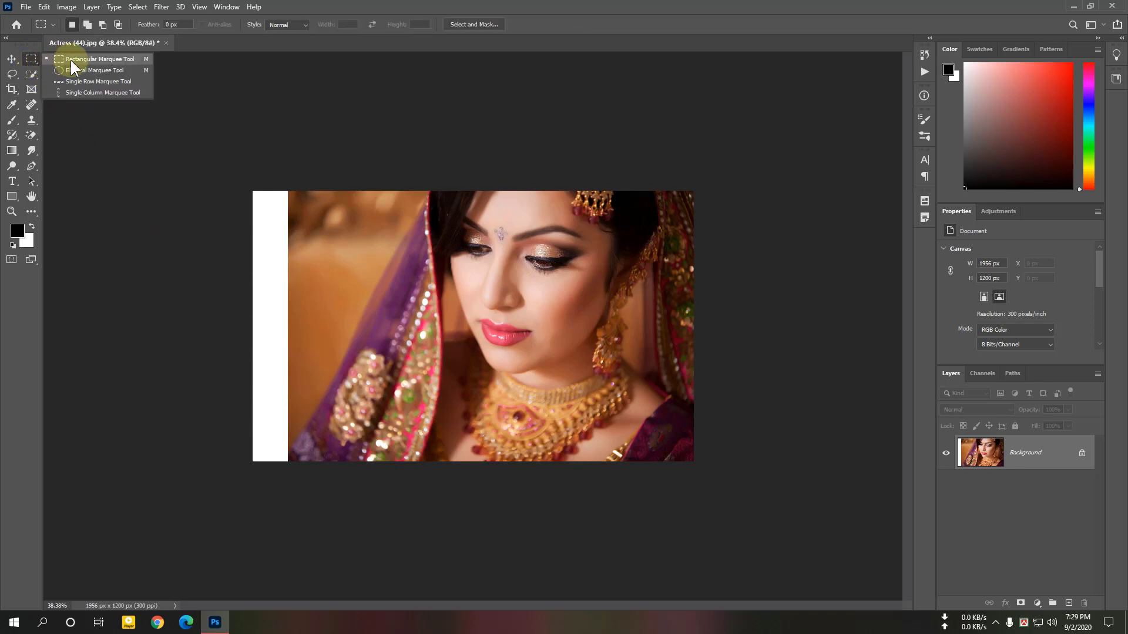
click(76, 59)
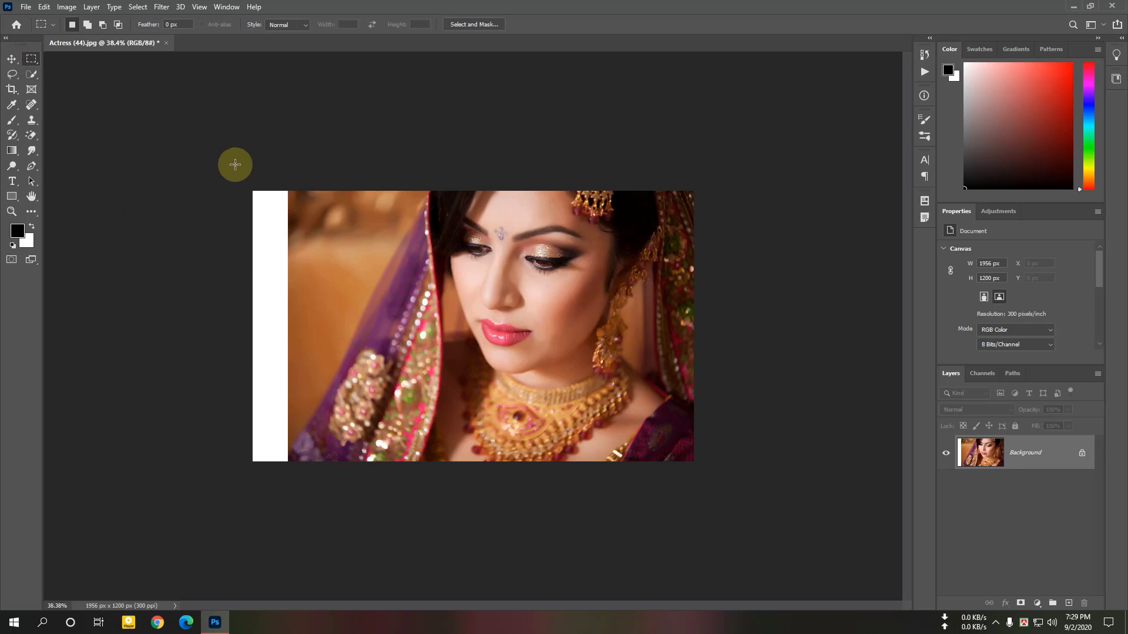
drag(253, 191, 290, 475)
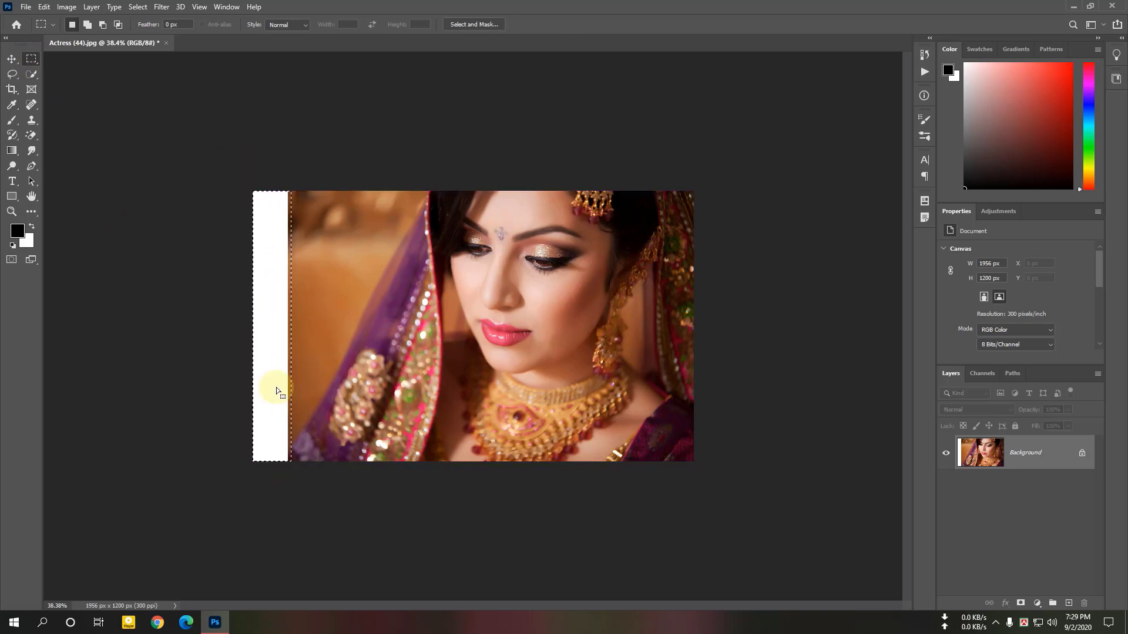
scroll(276, 386, up, 8)
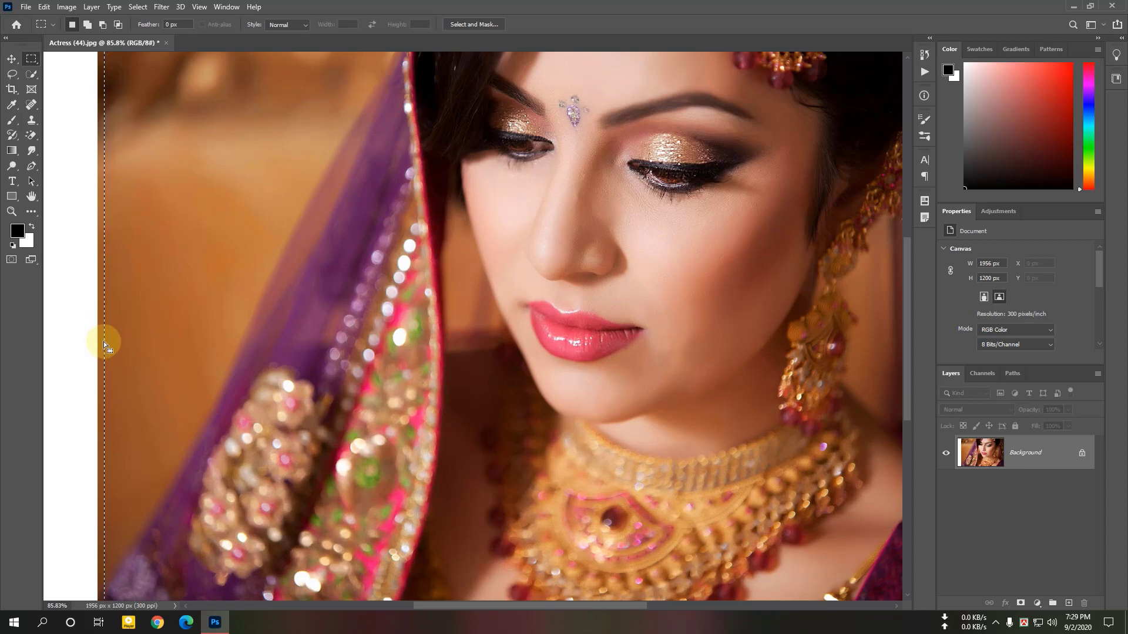
scroll(241, 300, down, 8)
scroll(243, 301, up, 2)
scroll(237, 279, down, 1)
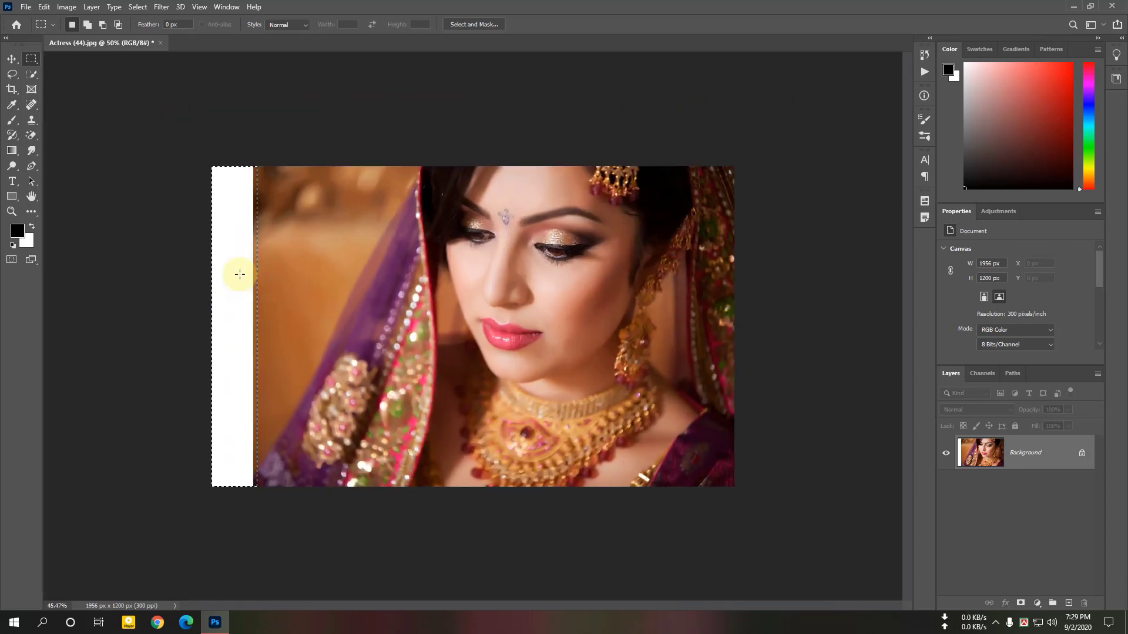
Step: Fill the selected strip using Content-Aware contents with Color Adaptation, Normal mode and 100% opacity
click(46, 7)
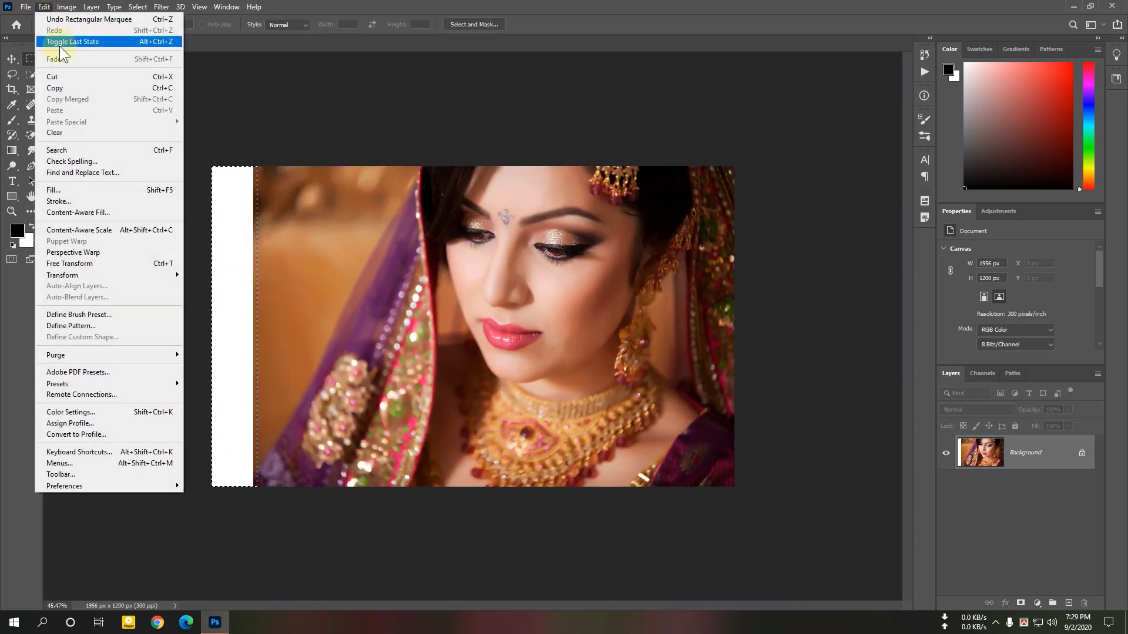
click(63, 193)
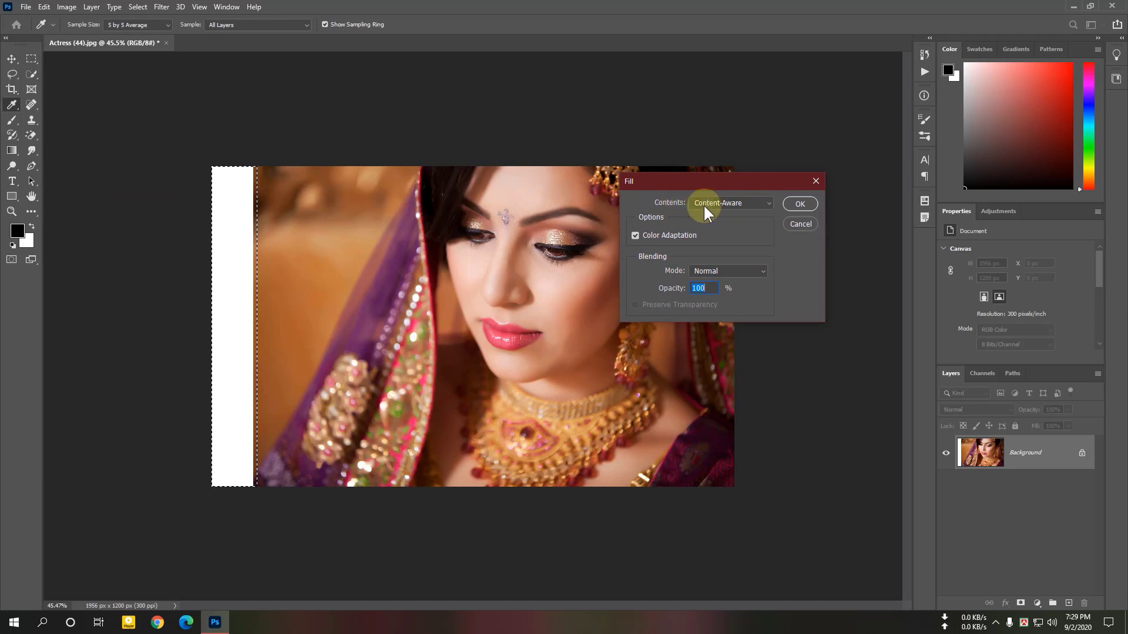
click(733, 203)
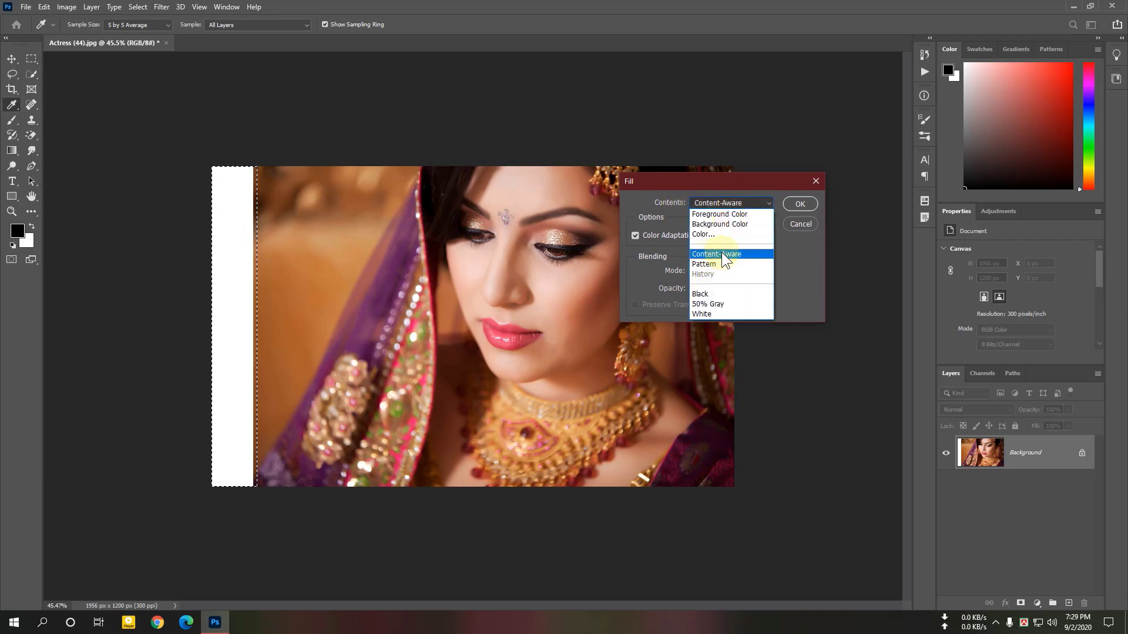
click(723, 256)
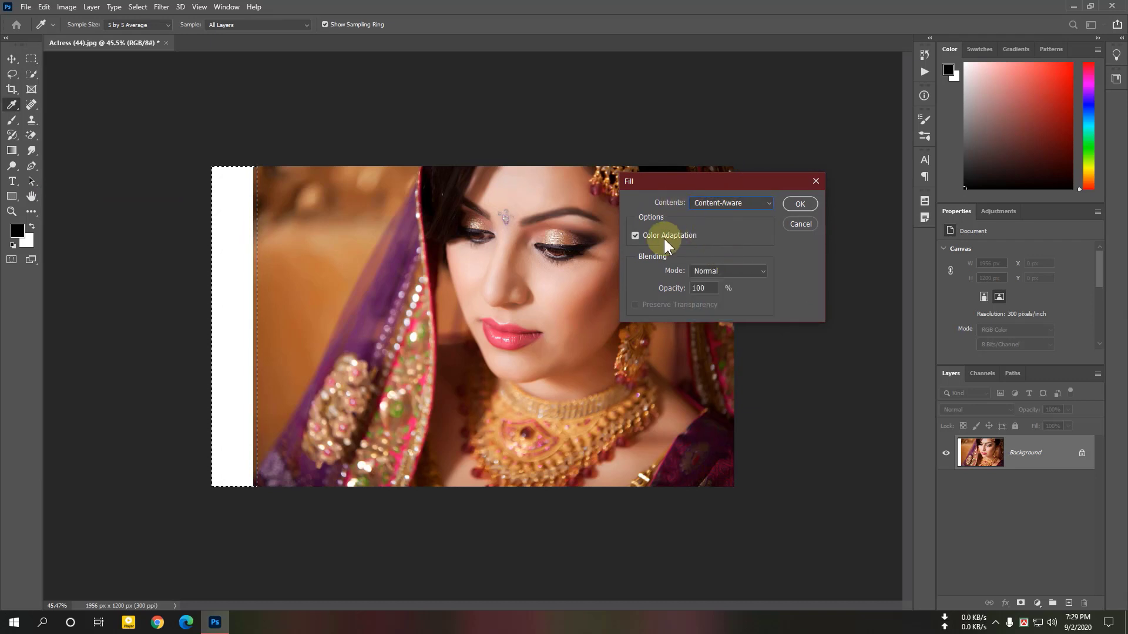
click(794, 207)
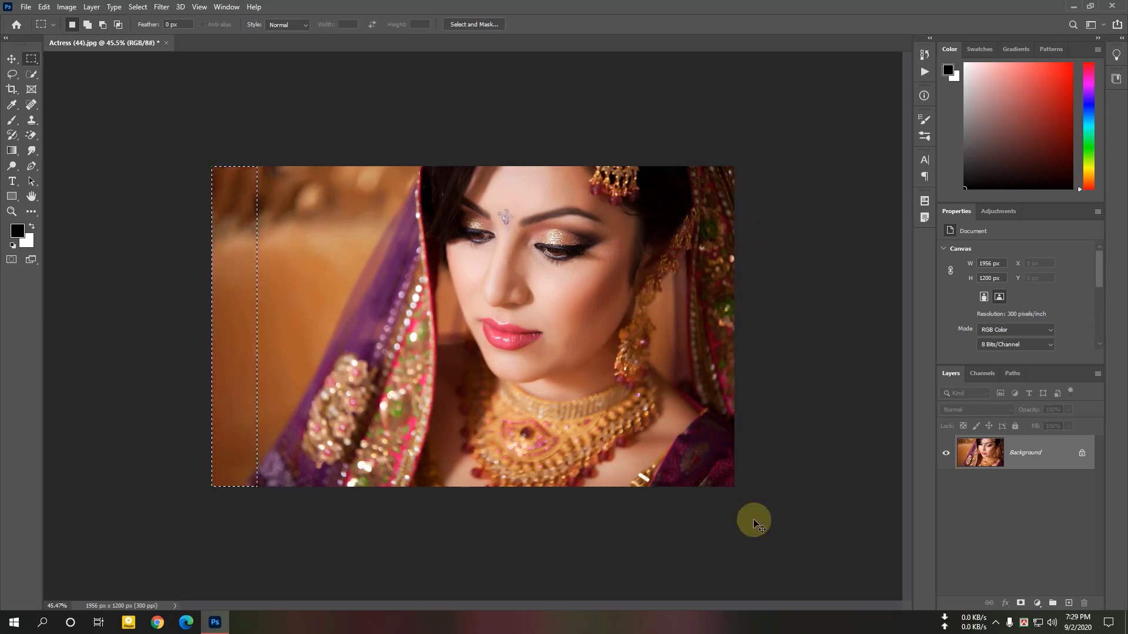
Step: Deselect the filled strip and close the portrait photo without saving its changes
key(ctrl+d)
scroll(265, 396, down, 1)
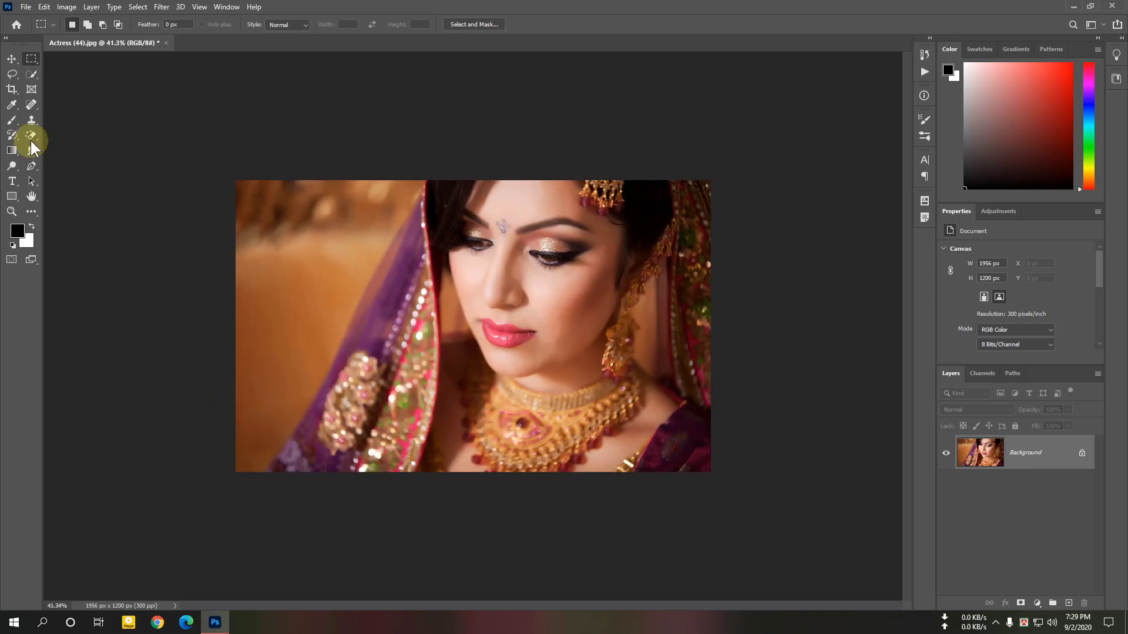
click(11, 89)
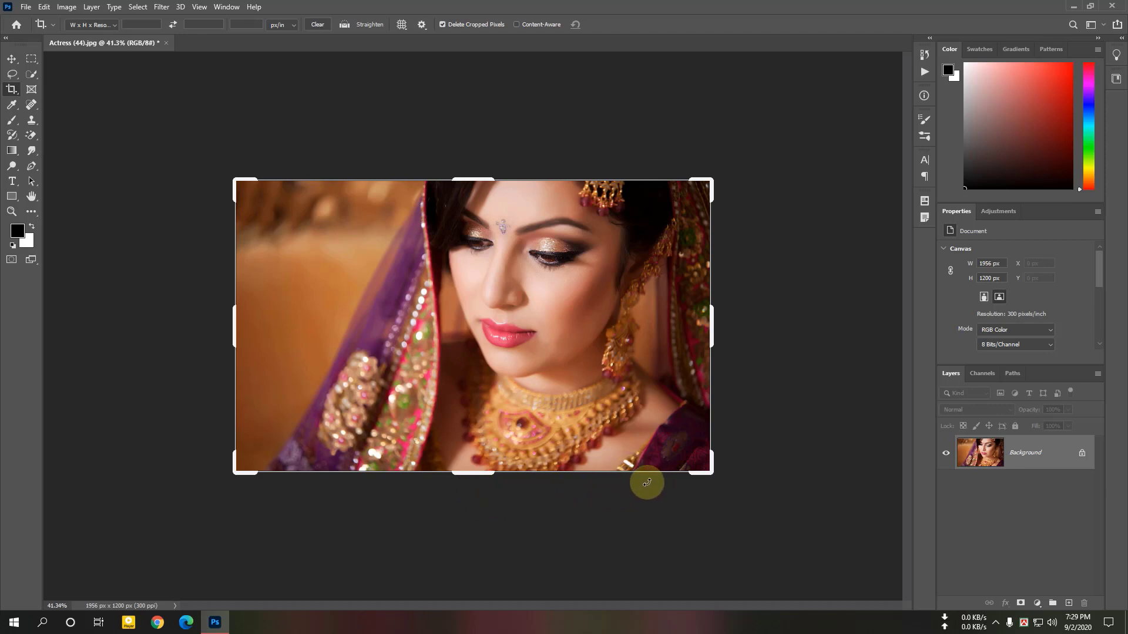
click(166, 43)
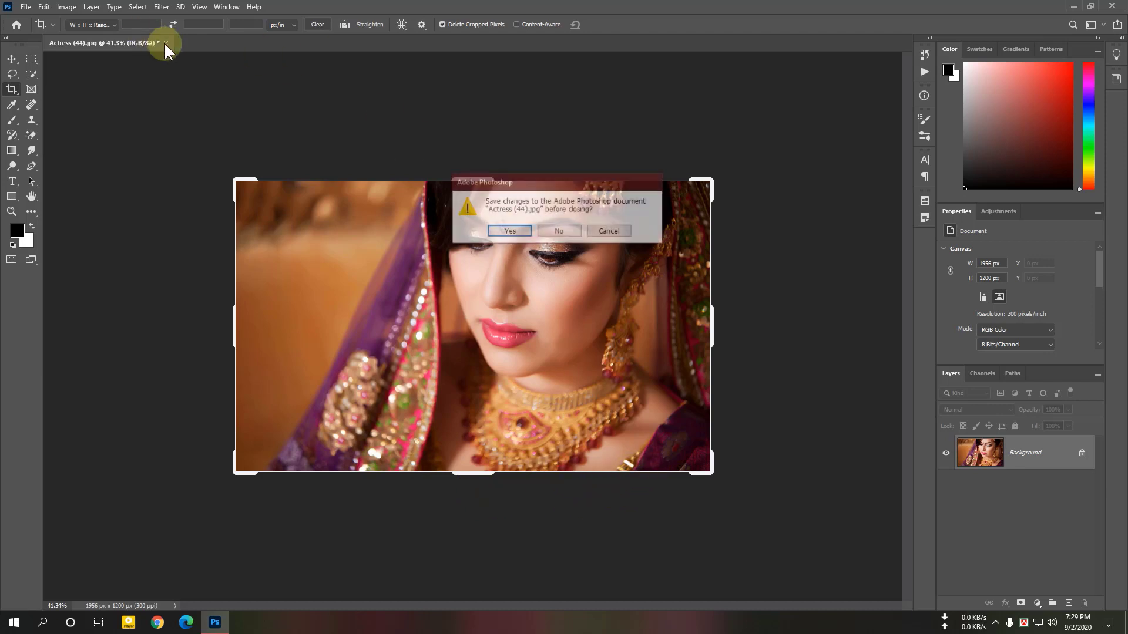
click(559, 231)
Step: Open the a_sea_of_yellow_rapeseed_flowers-wallpaper-3840x2160 image from the Wallpapers > 4K WALLPAPERS folder on the PROJECT (H:) drive
click(26, 6)
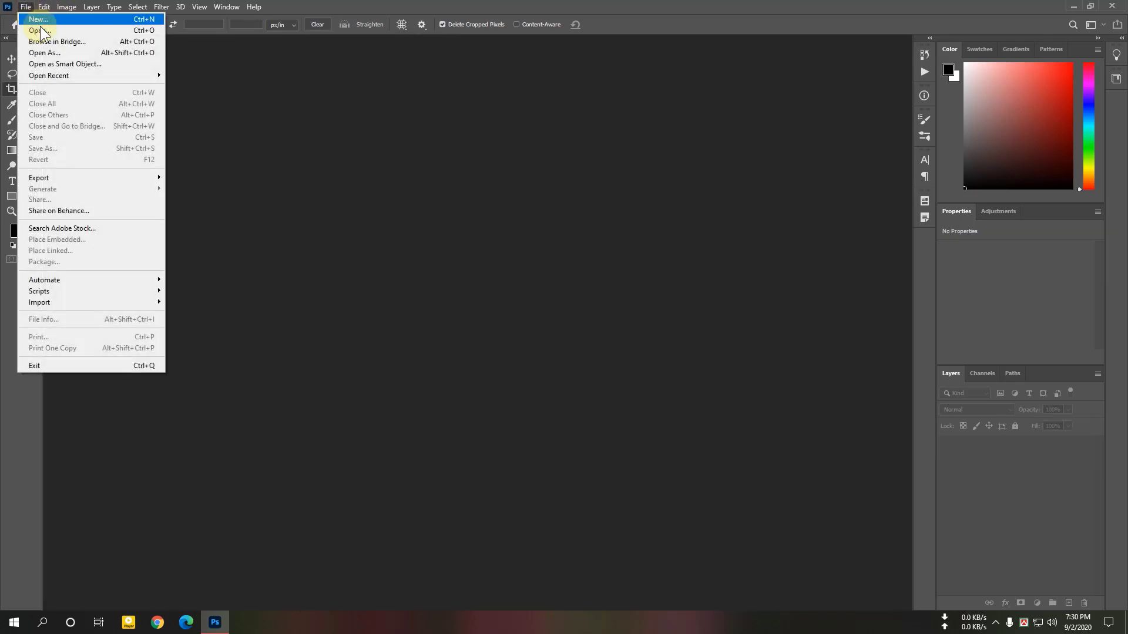
click(39, 30)
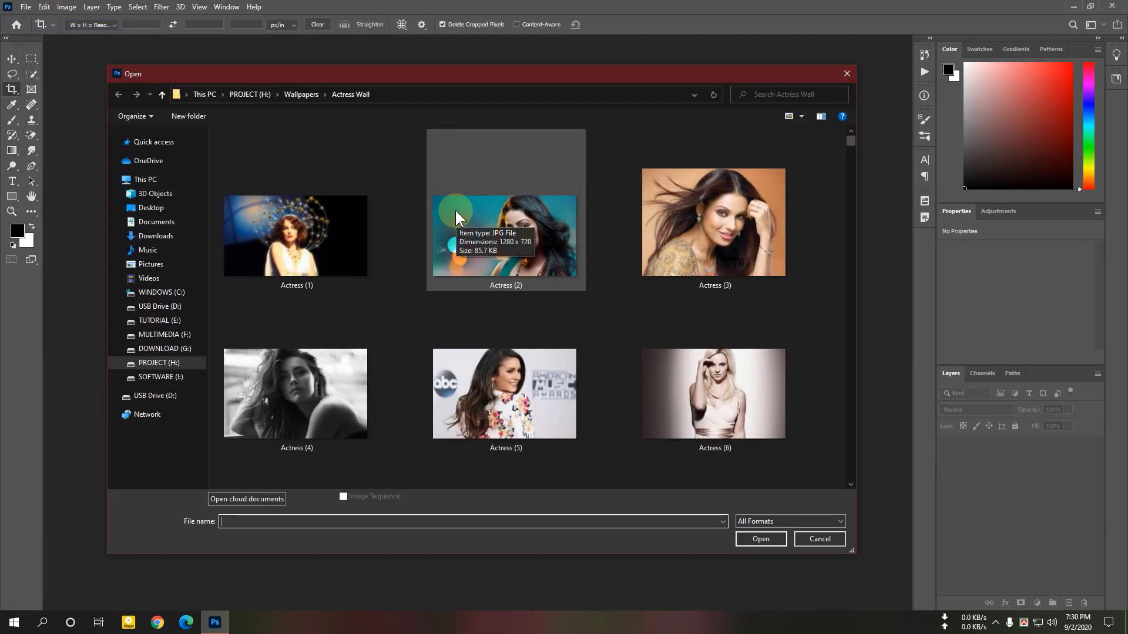
click(301, 94)
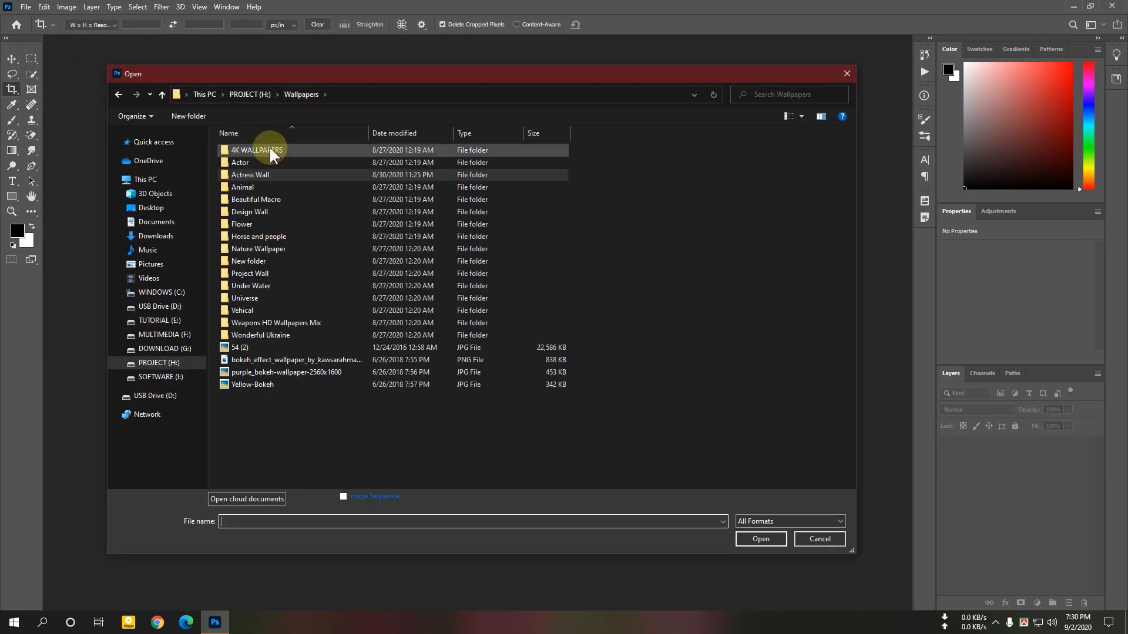
double_click(270, 149)
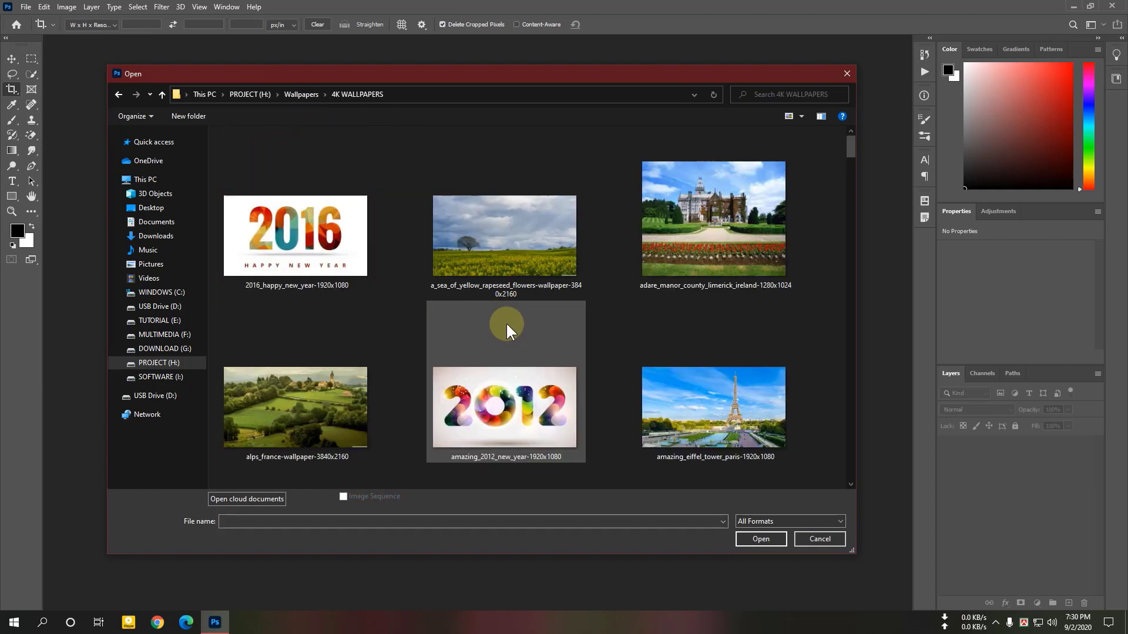
click(533, 264)
click(760, 540)
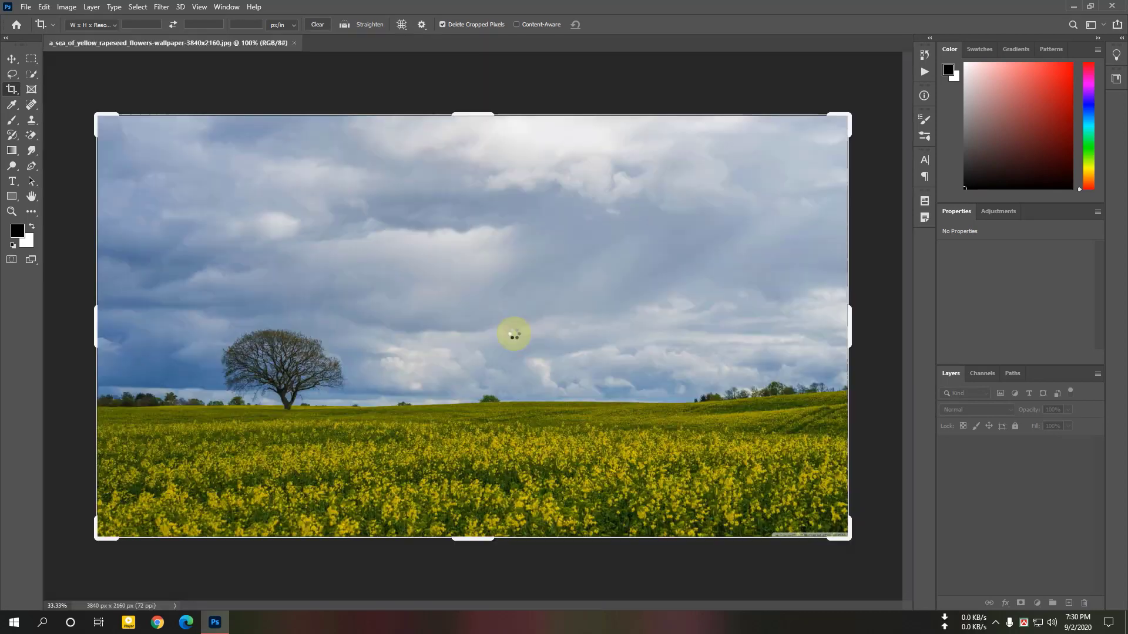
Step: Extend the canvas beyond the landscape photo's right edge with the Crop Tool to about 4152 px wide and apply it
scroll(524, 353, up, 1)
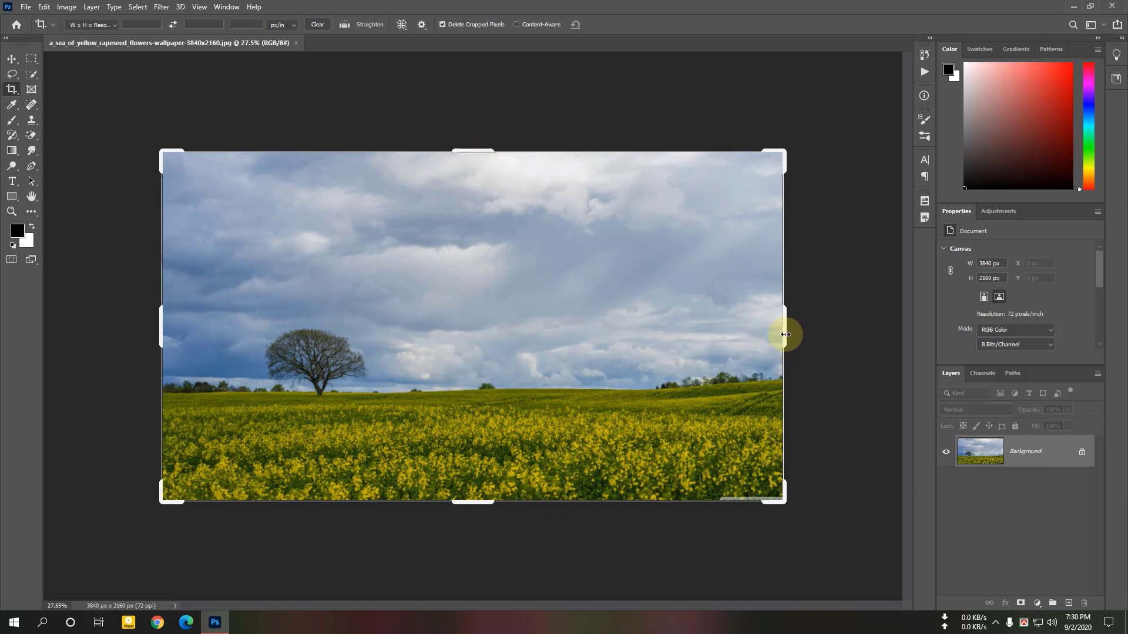
drag(785, 334, 809, 335)
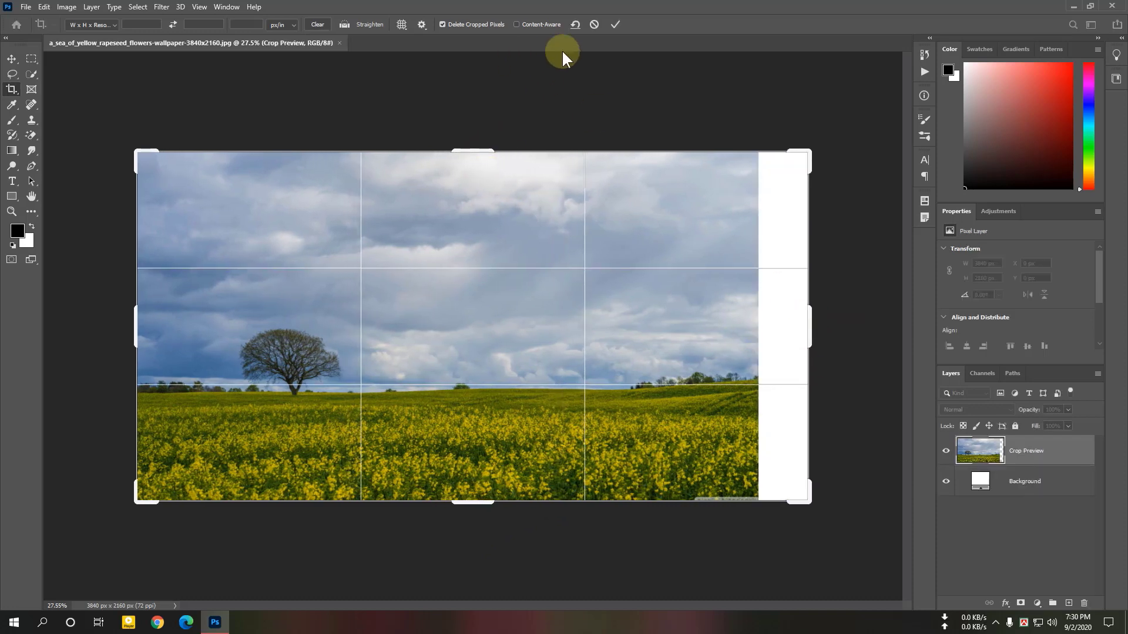
click(615, 24)
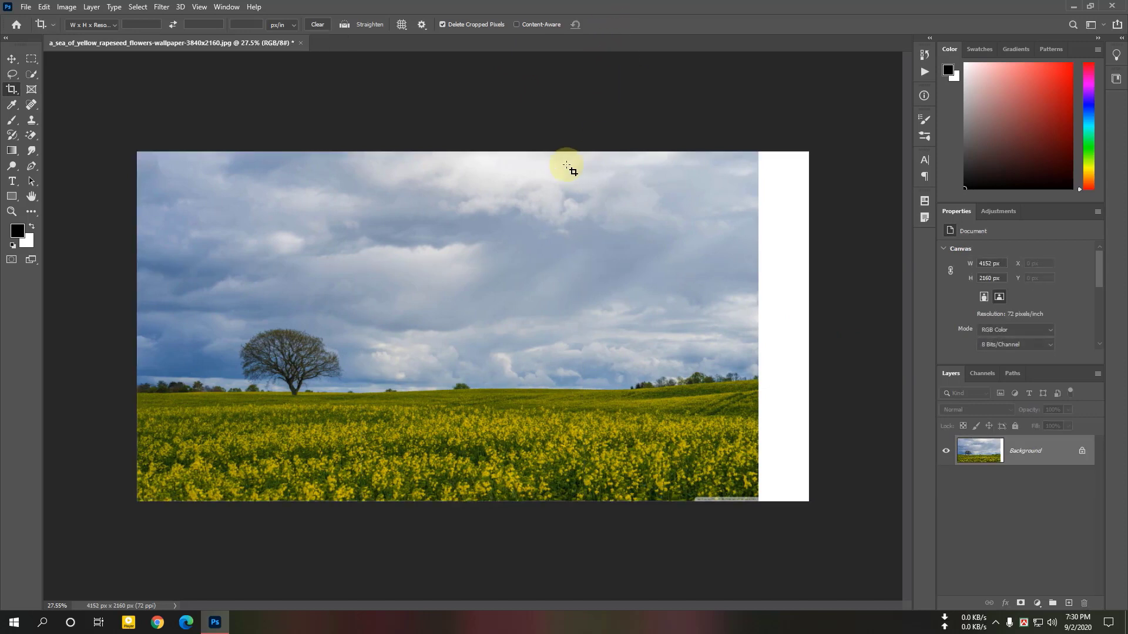
Step: Select the white strip at the photo's right edge with slight overlap and fill it Content-Aware with Color Adaptation, Normal mode, 100% opacity
click(31, 58)
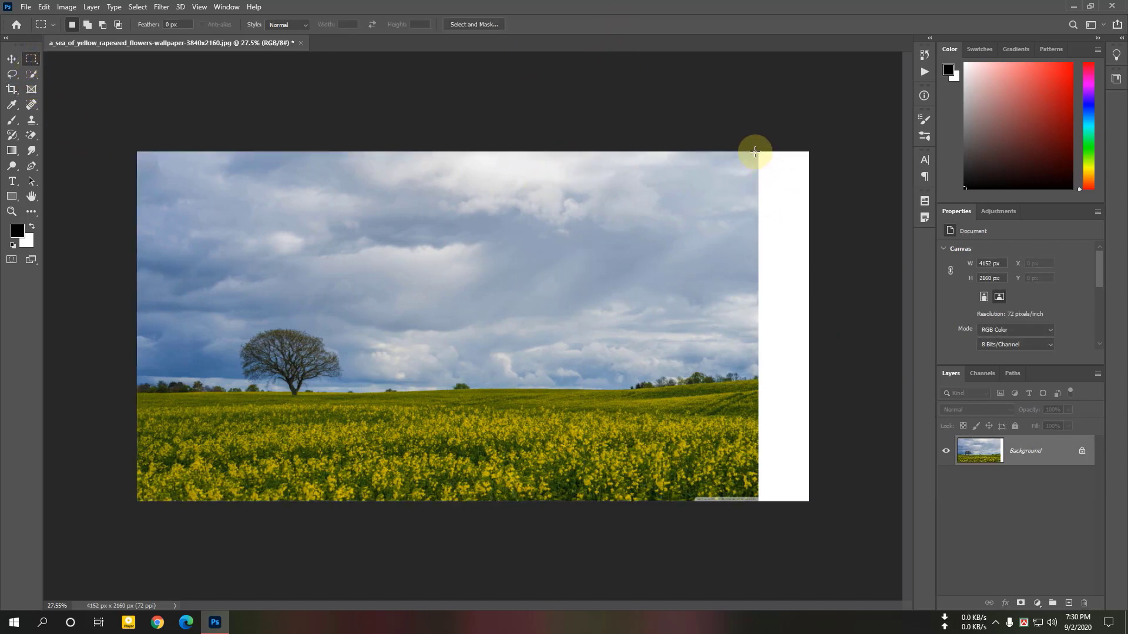
drag(755, 152, 844, 512)
key(shift+F5)
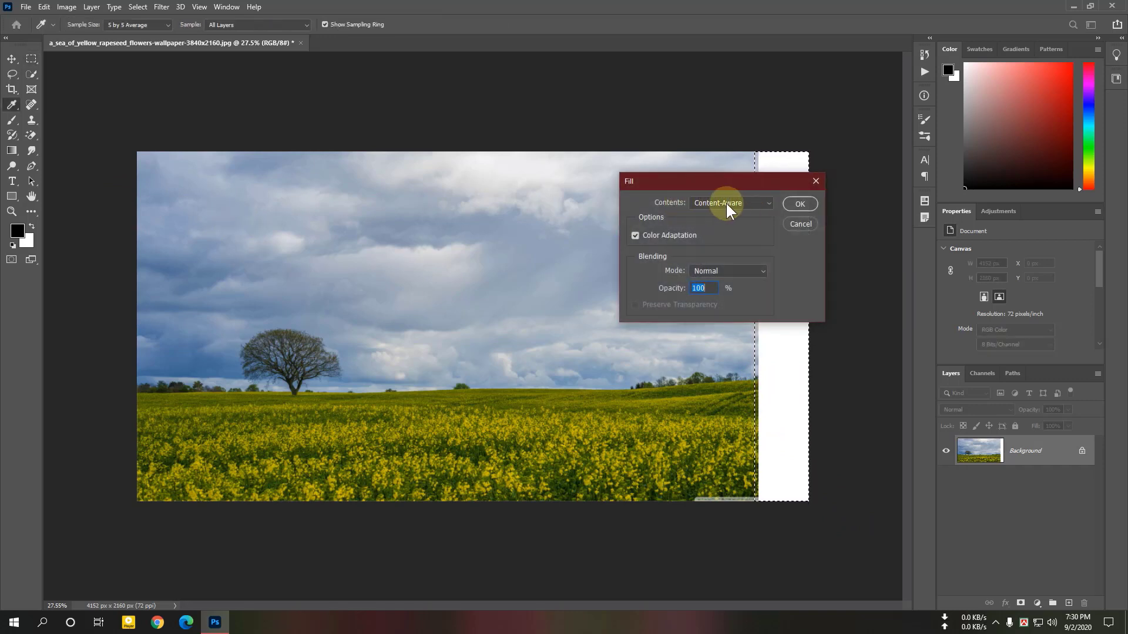
click(800, 206)
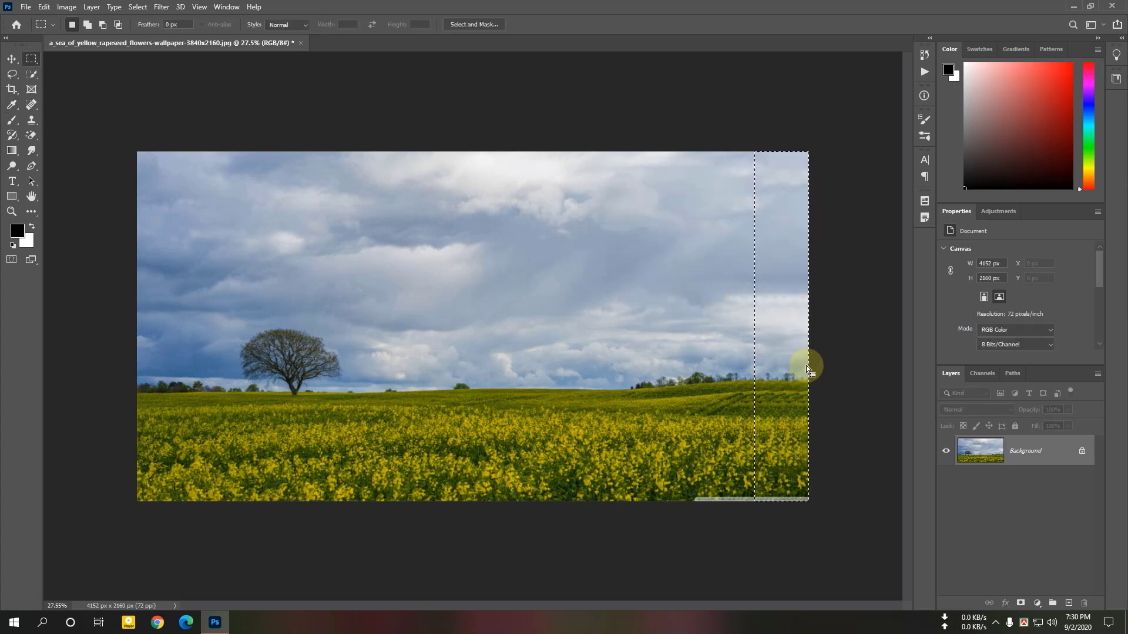
Step: Clear the selection and examine the filled area along the landscape's right edge, both up close and as a whole
click(806, 361)
scroll(811, 364, up, 5)
drag(849, 351, 571, 342)
scroll(611, 406, up, 3)
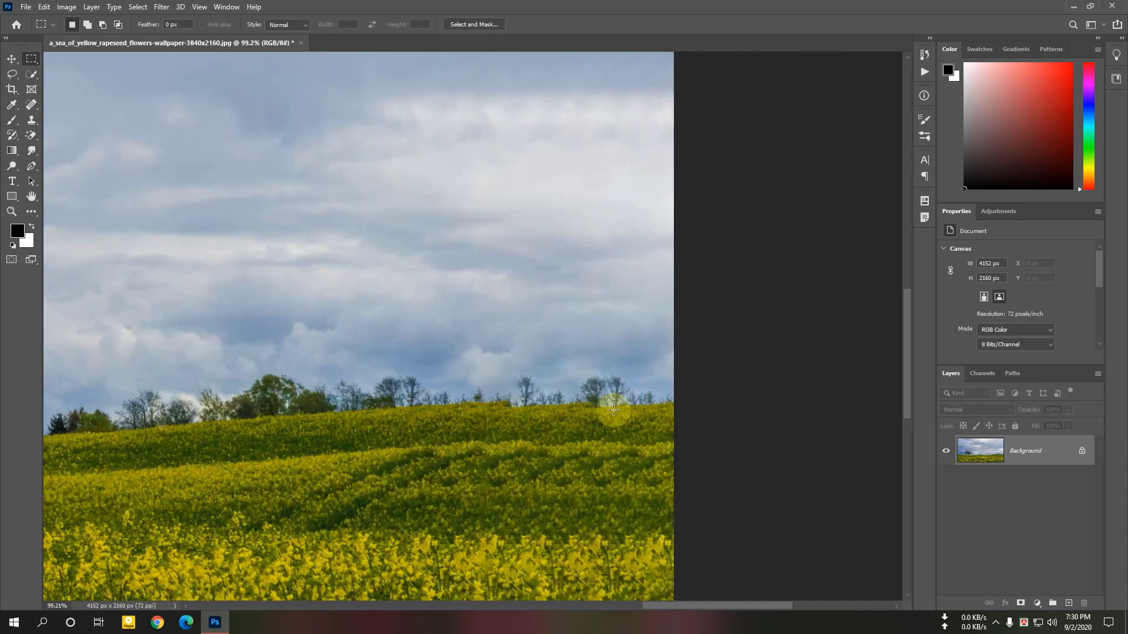
scroll(613, 410, down, 5)
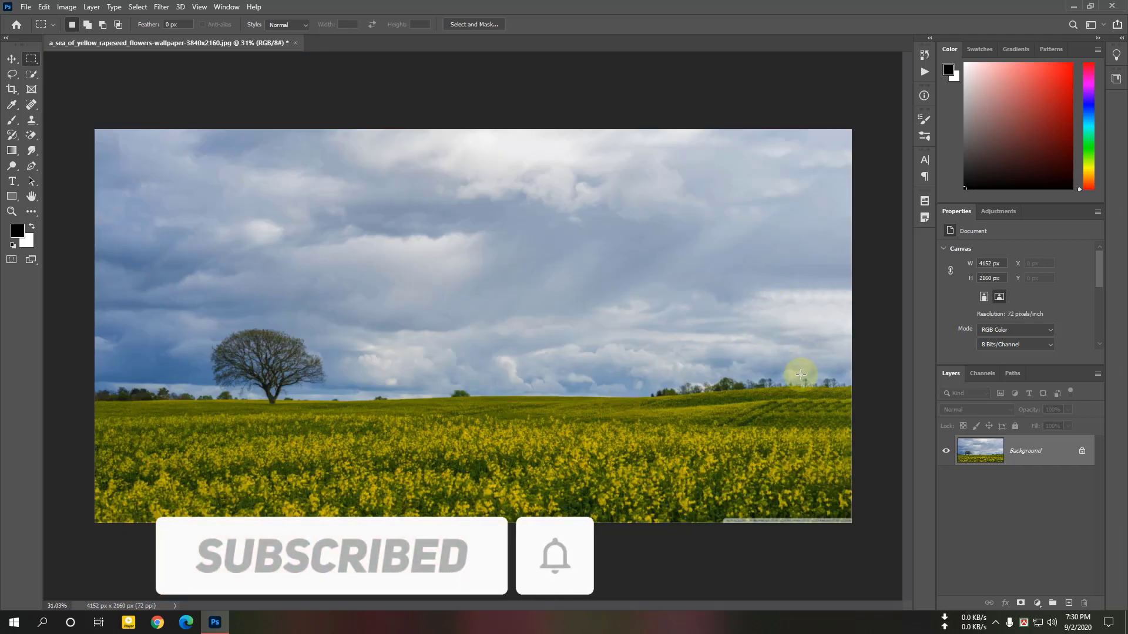
scroll(781, 372, down, 4)
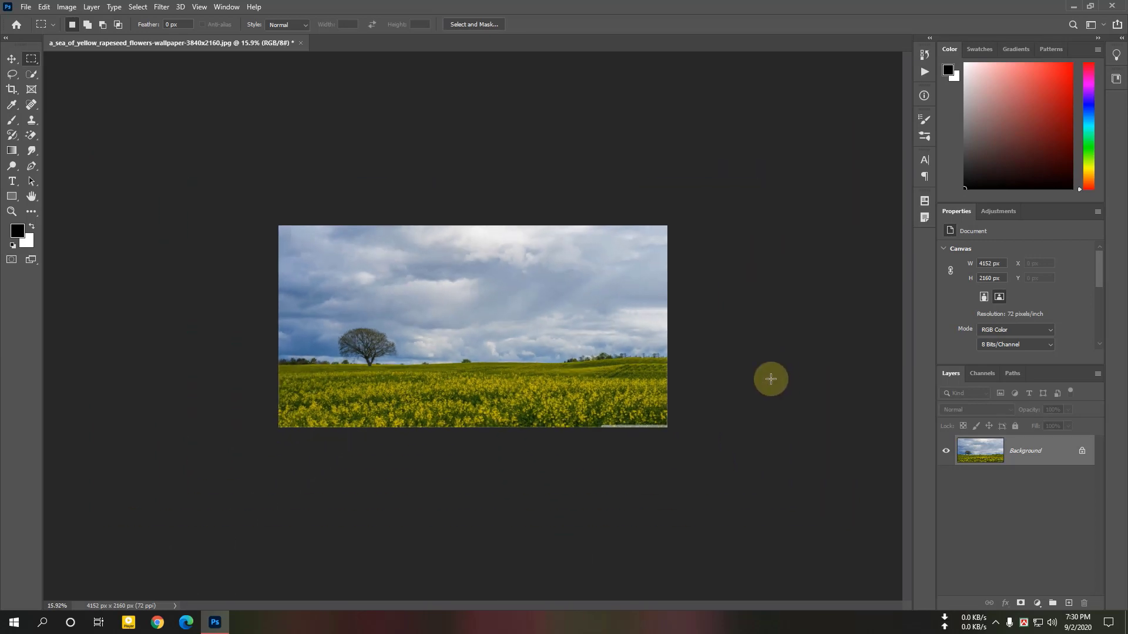
scroll(770, 380, up, 1)
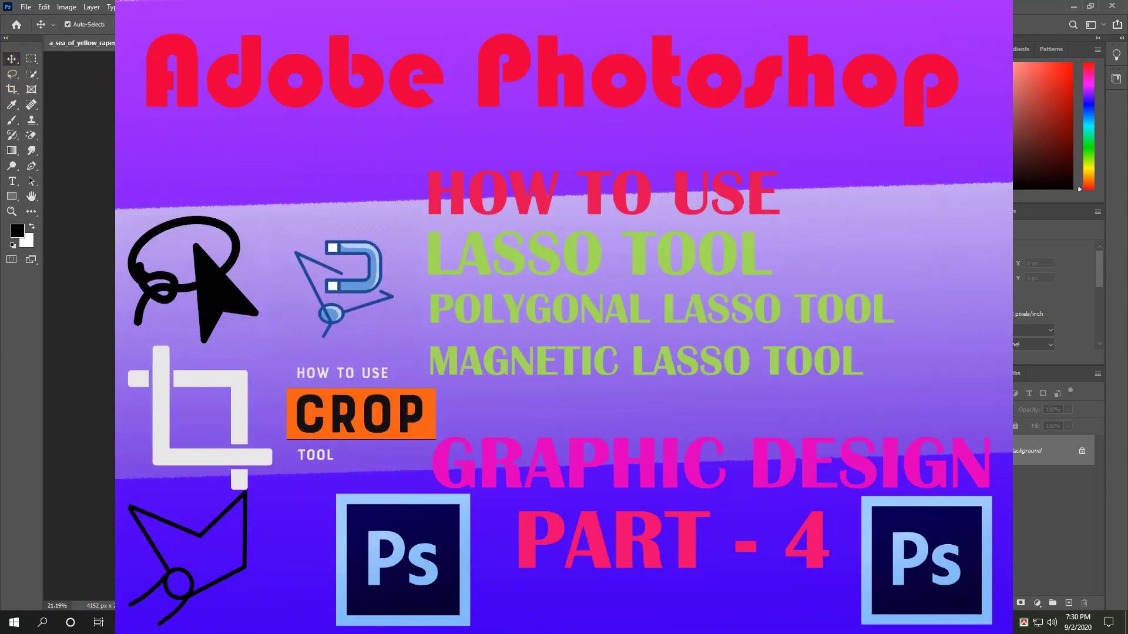